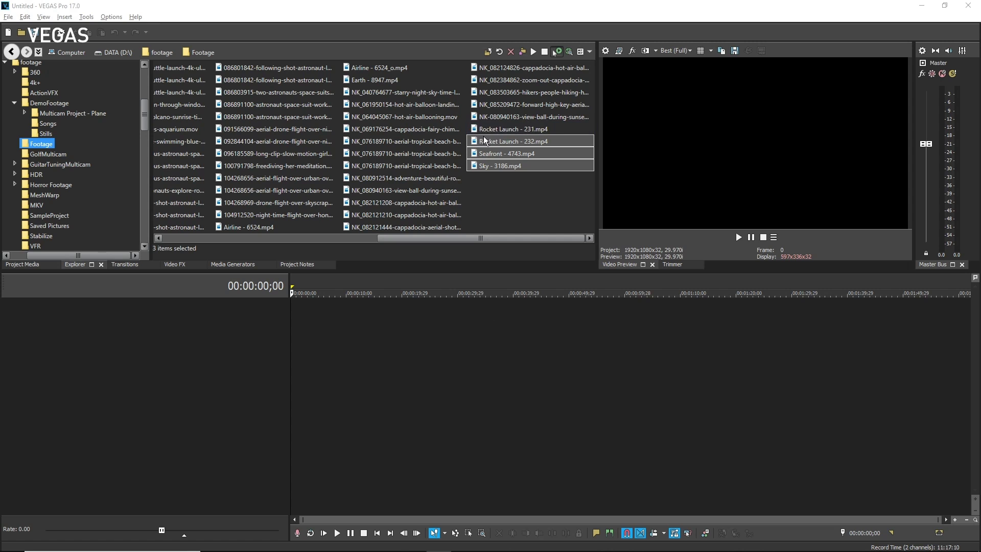
- Add the three selected clips to the start of the timeline and match the project video settings to the media
left_click_drag(484, 141, 288, 320)
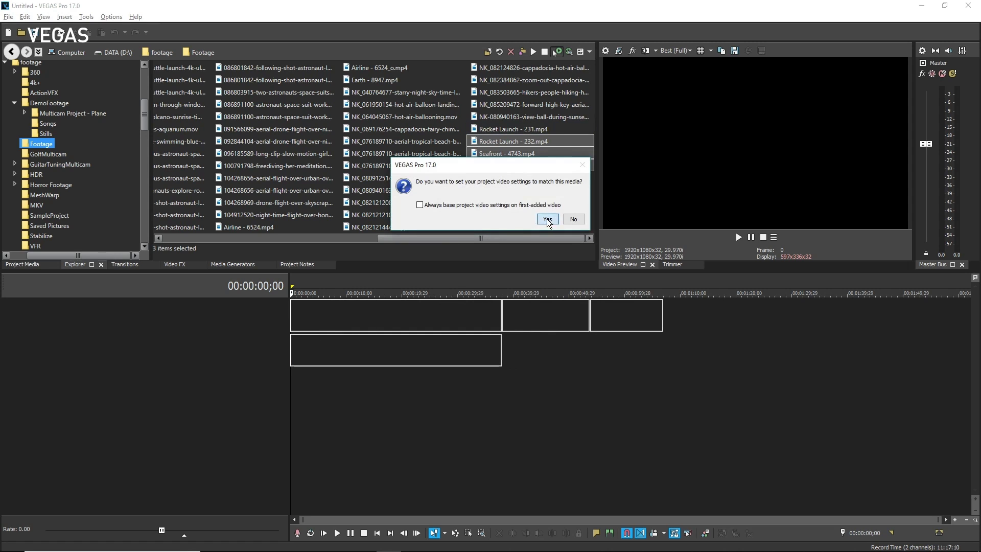
left_click(547, 219)
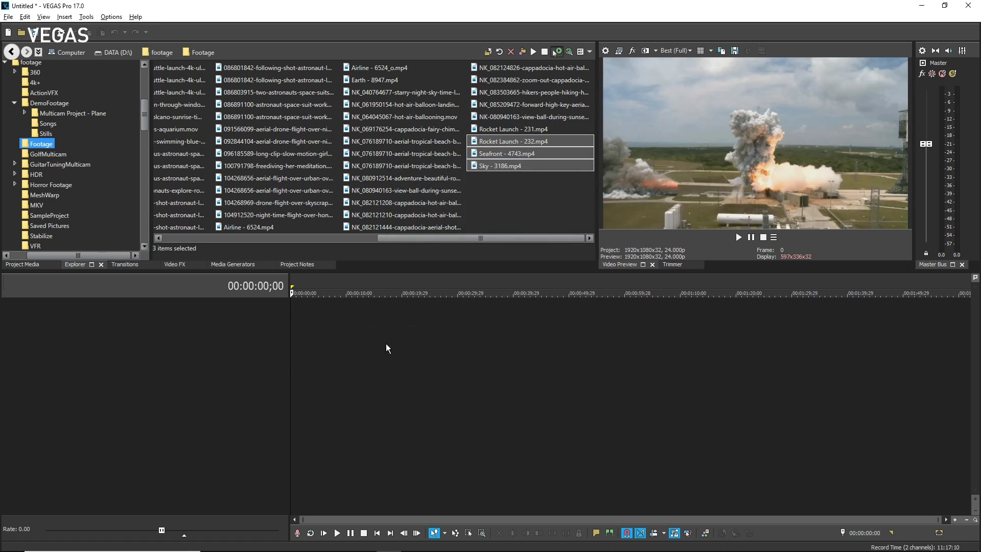
left_click(387, 403)
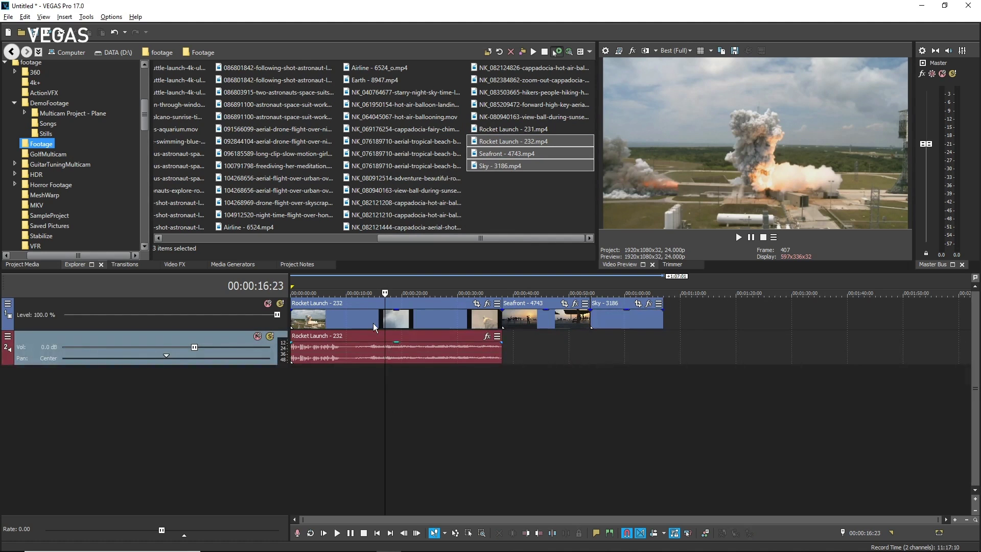
- Place the cursor at about 00:00:02;03 in the Rocket Launch - 232 video event and open color grading for it
left_click(364, 323)
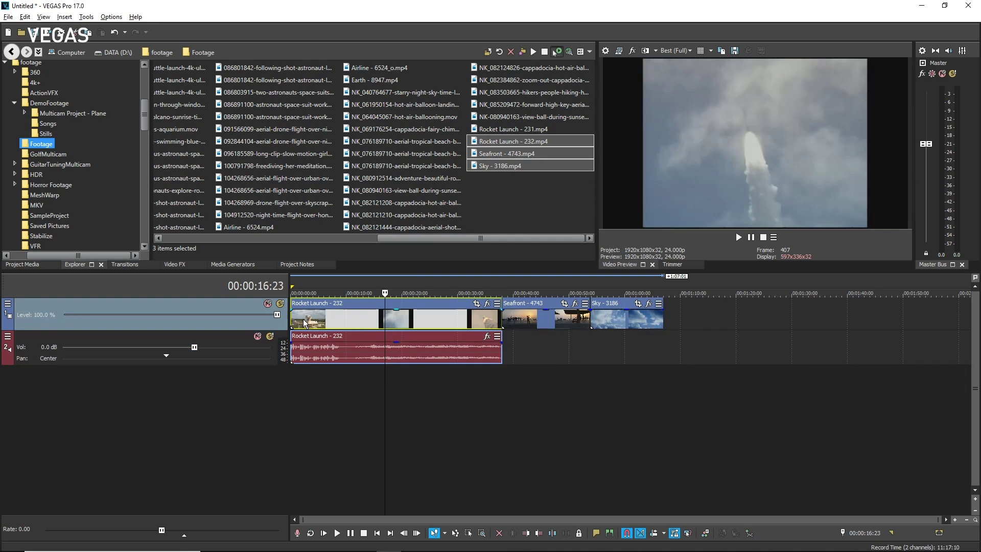
left_click(302, 322)
left_click(706, 533)
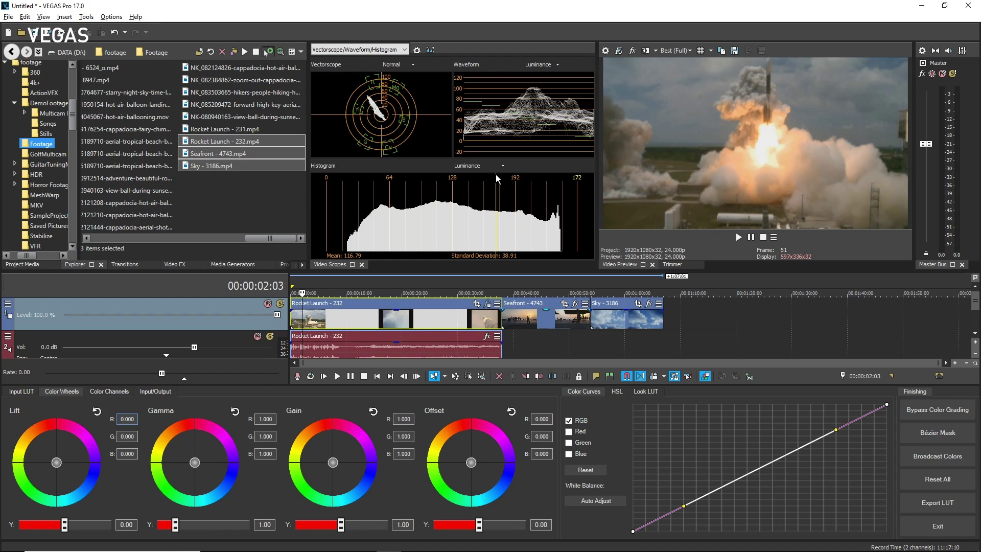
- Close the Video Scopes window, and close and reopen the color grading controls
left_click(361, 264)
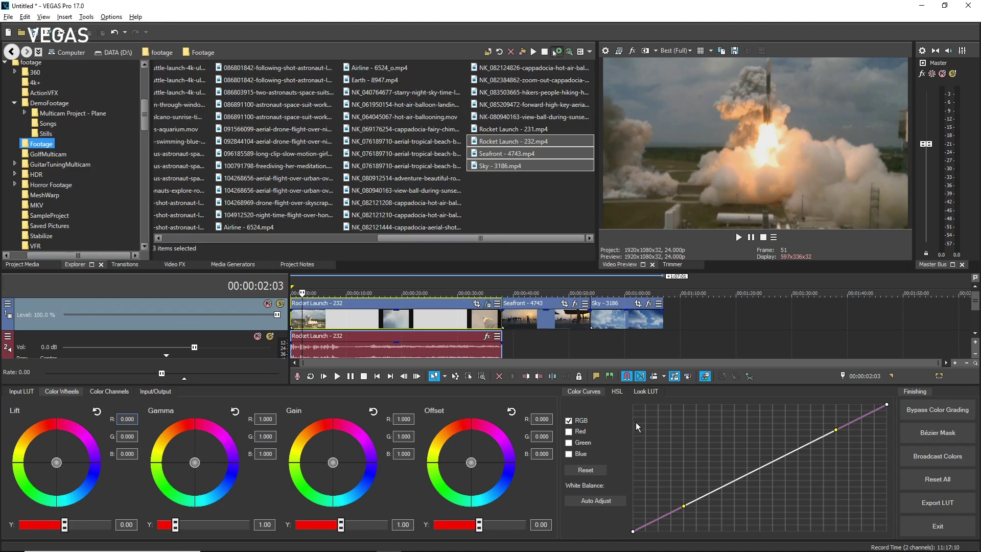
left_click(706, 377)
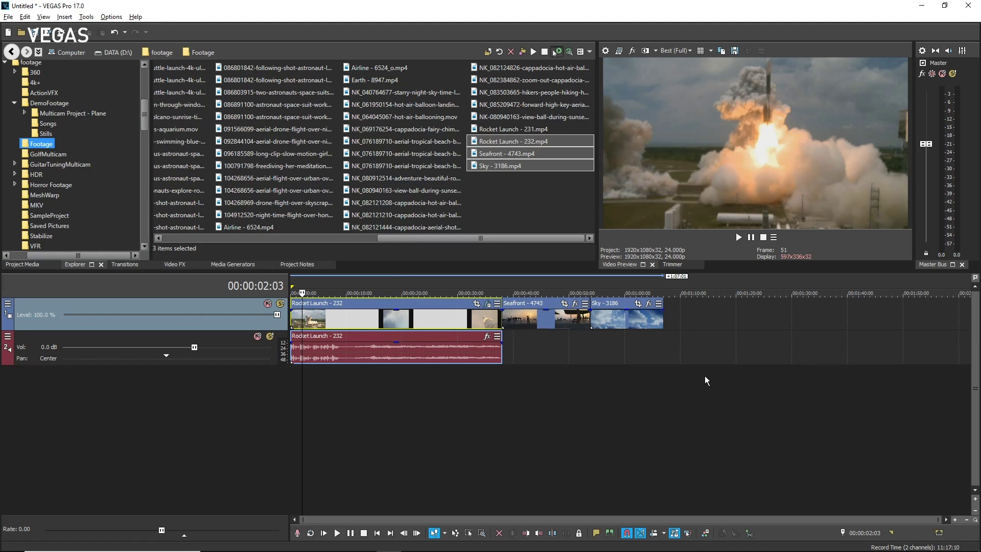
left_click(705, 532)
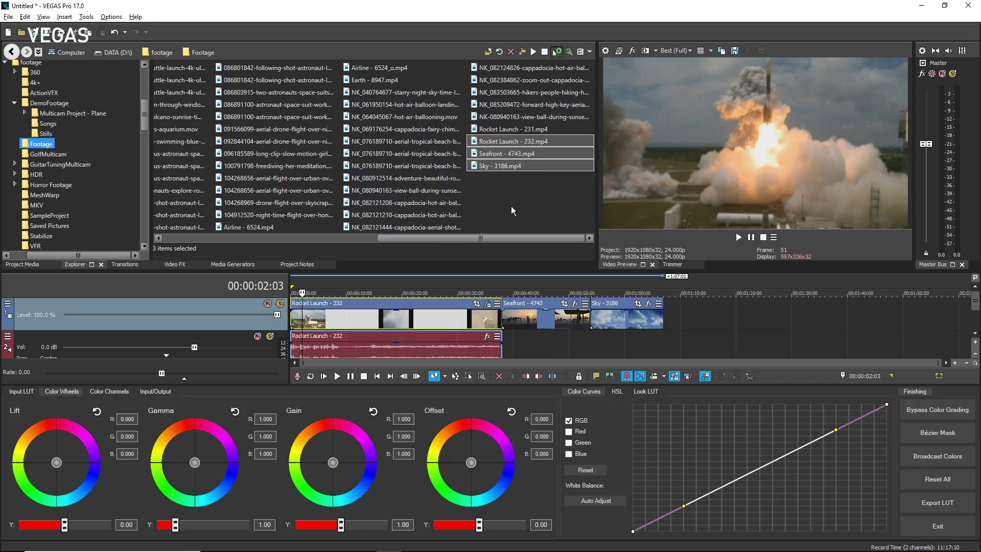
- Show the Video Scopes window and dock it between the Explorer and the Video Preview
left_click(43, 16)
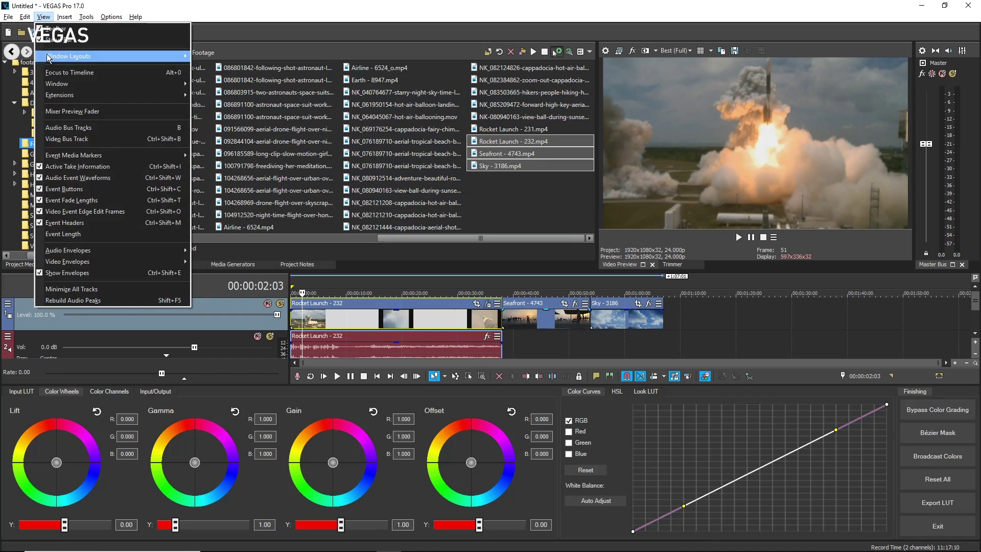
mouse_move(50, 84)
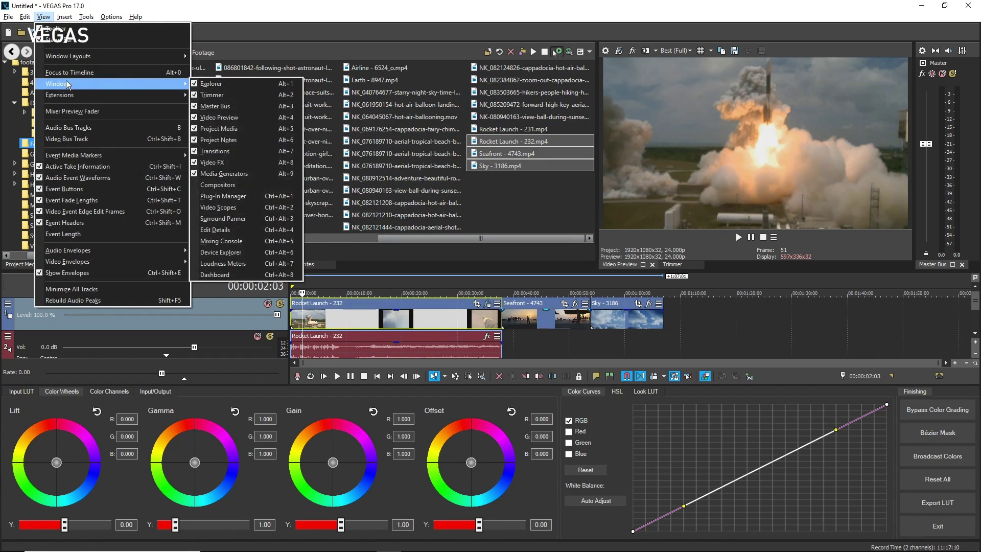
left_click(210, 205)
left_click_drag(295, 179, 334, 64)
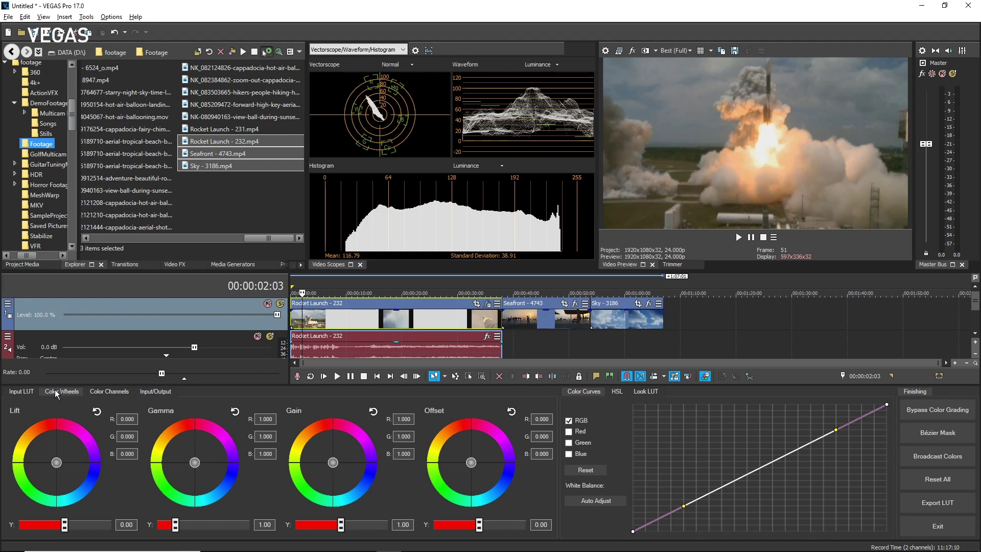
- Load SampleLUT.cube from the Documents folder as the clip's camera input LUT
left_click(20, 392)
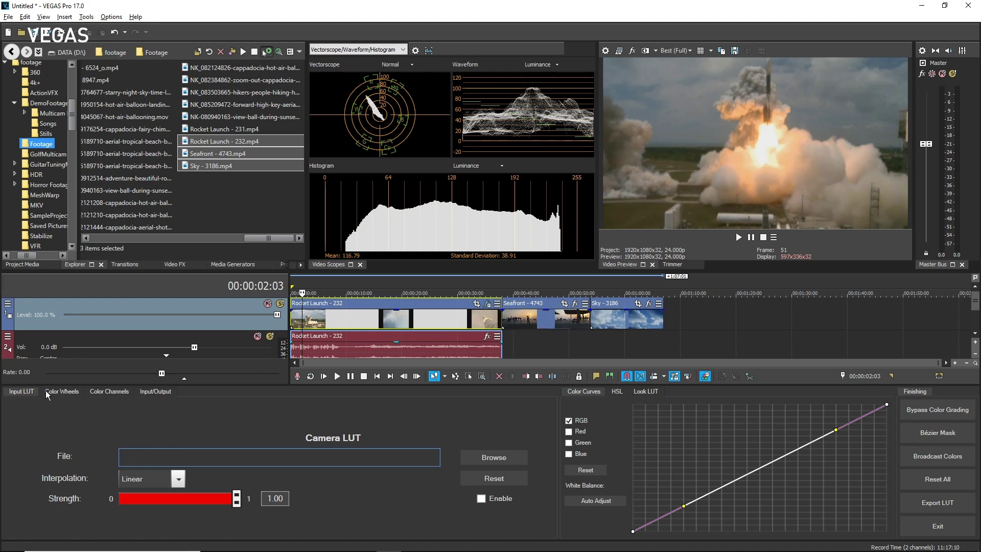
left_click(488, 456)
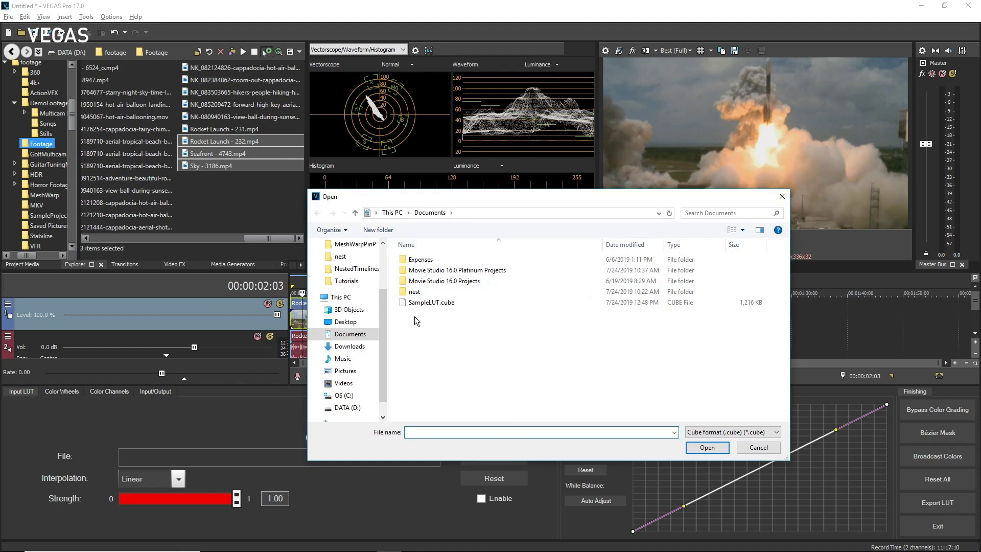
left_click(418, 304)
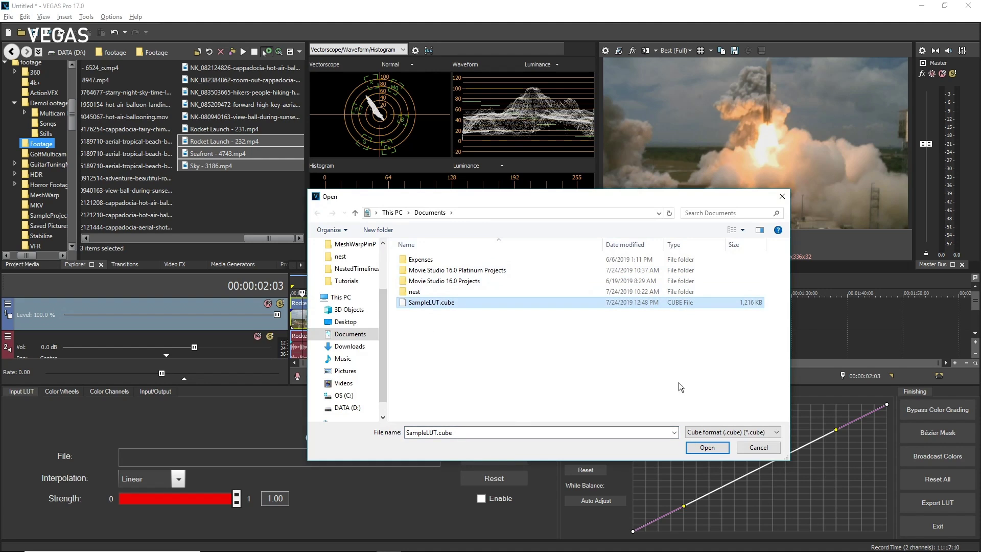
left_click(708, 448)
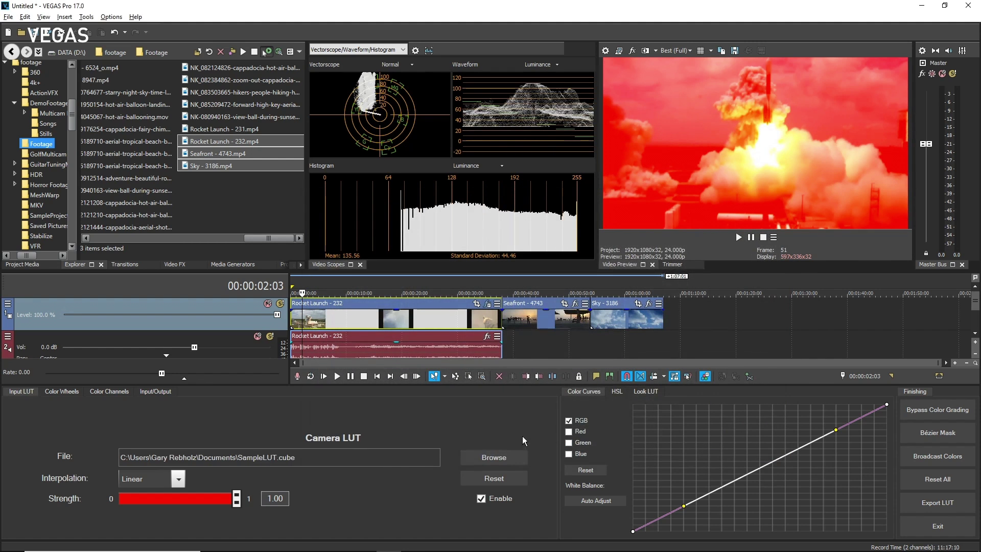
- Compare the clip with the camera LUT disabled and enabled, and reset the camera LUT
left_click(480, 498)
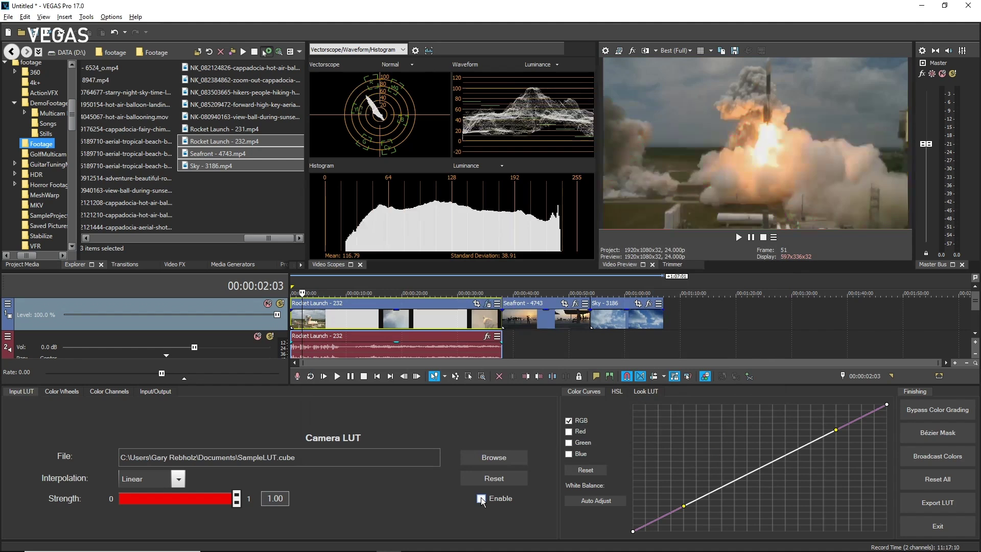
left_click(480, 497)
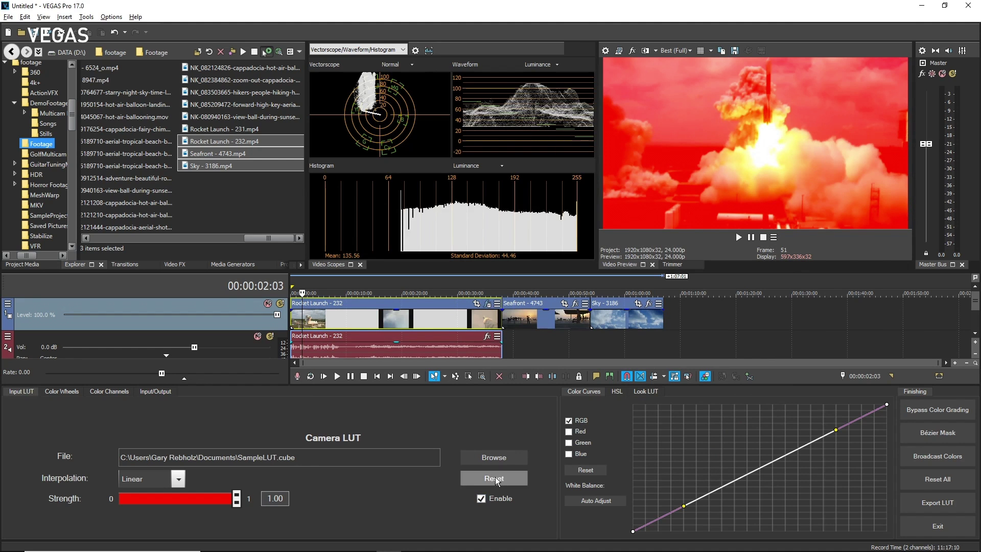
left_click(494, 478)
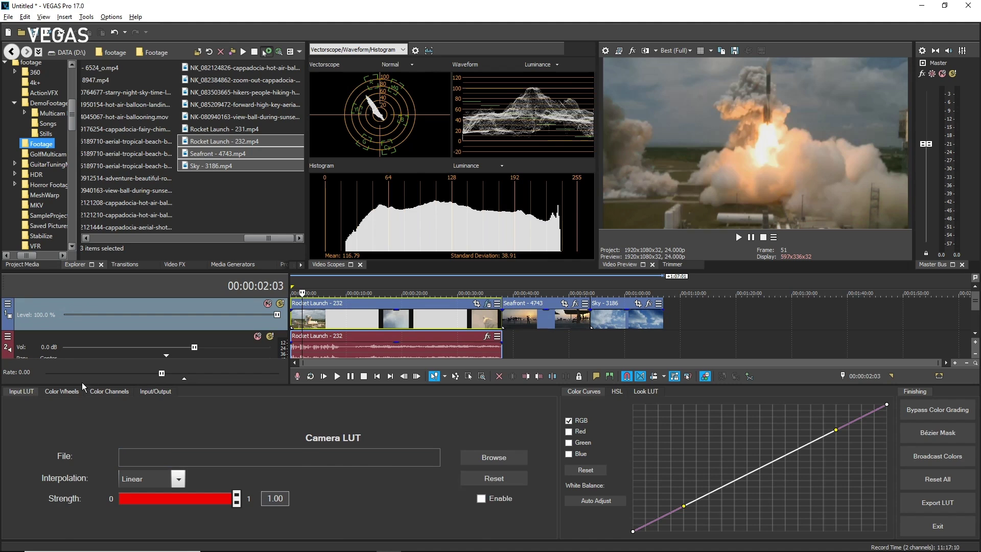
- Try an orange-red tint on the Gamma color wheel with its Y value at 1.98, and reset both controls
left_click(62, 391)
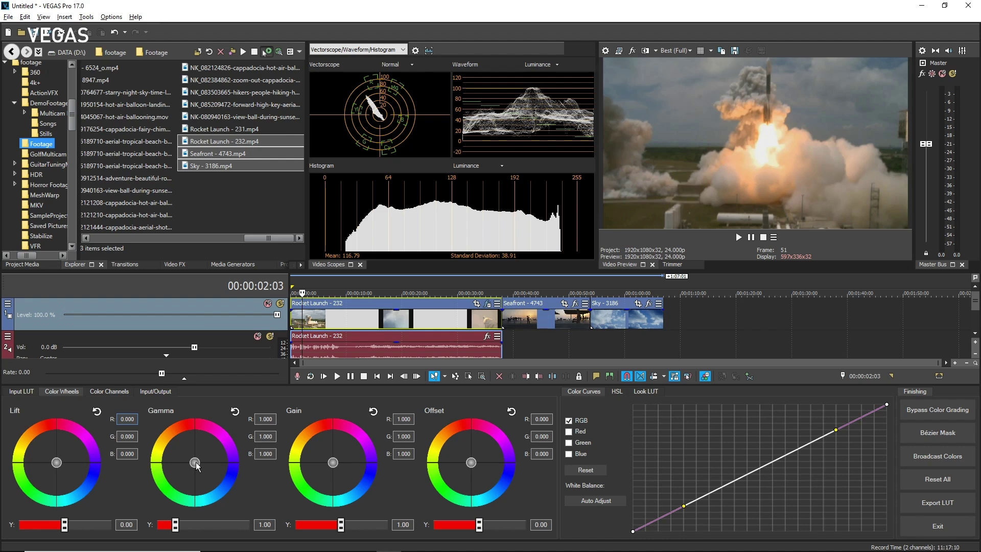
left_click_drag(197, 466, 173, 429)
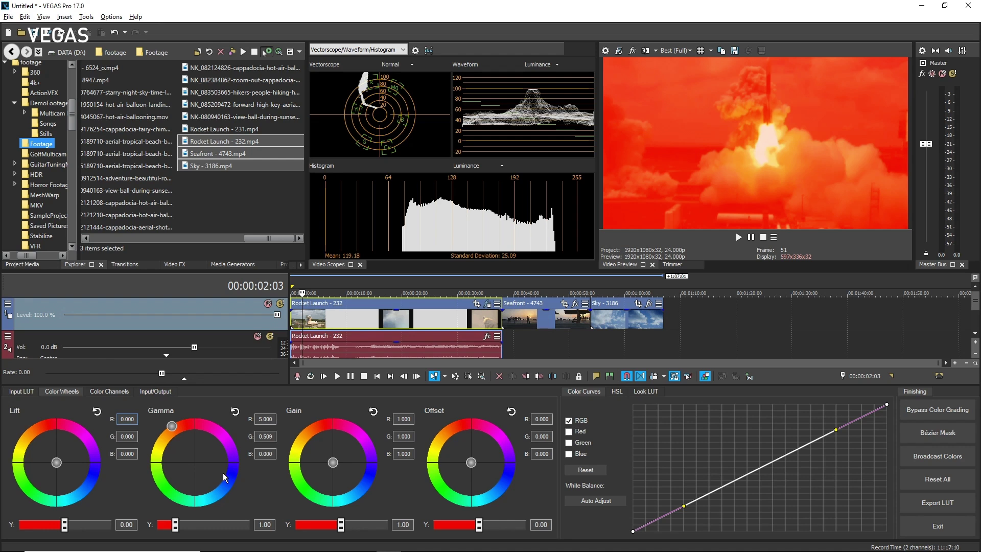
mouse_move(176, 528)
left_mouse_down()
mouse_move(200, 528)
mouse_move(191, 529)
left_mouse_up()
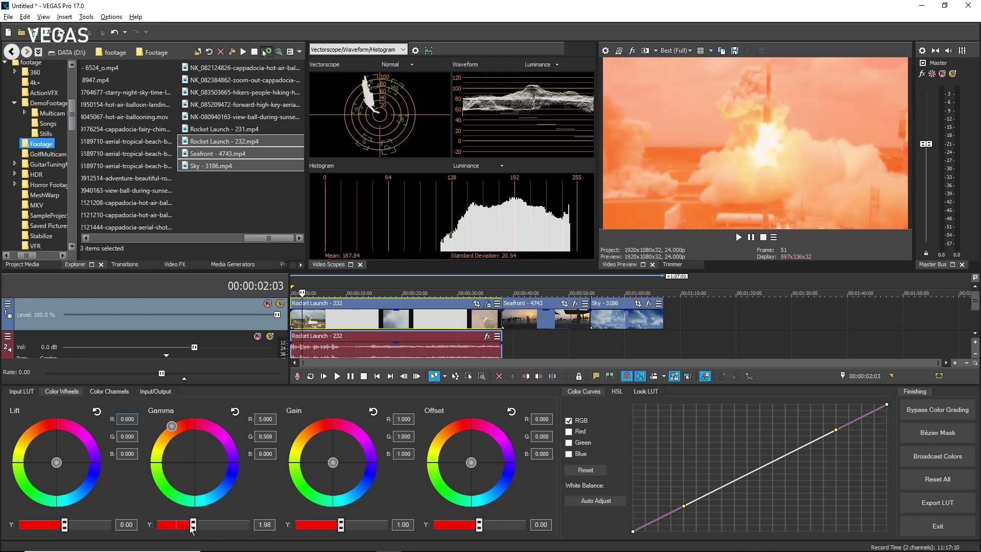
double_click(173, 432)
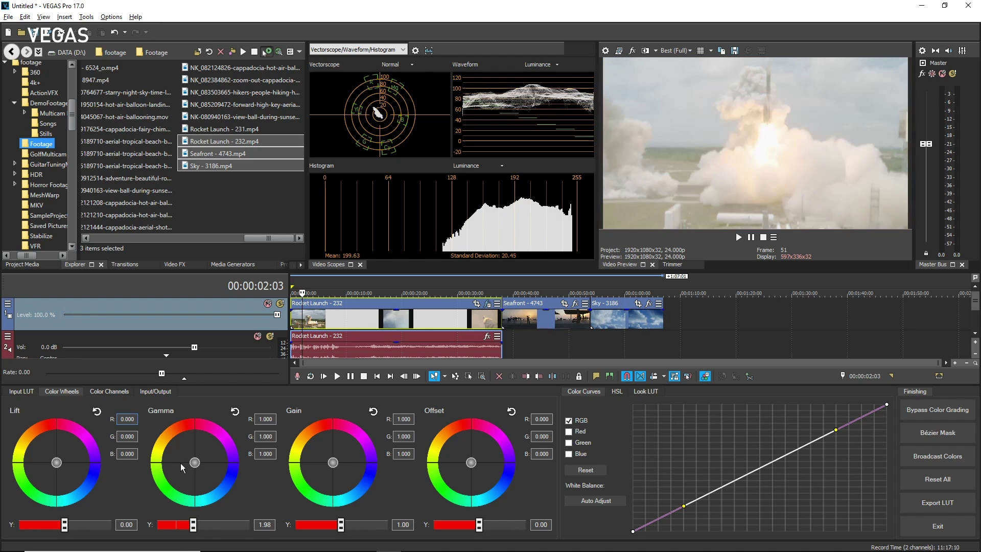
double_click(193, 525)
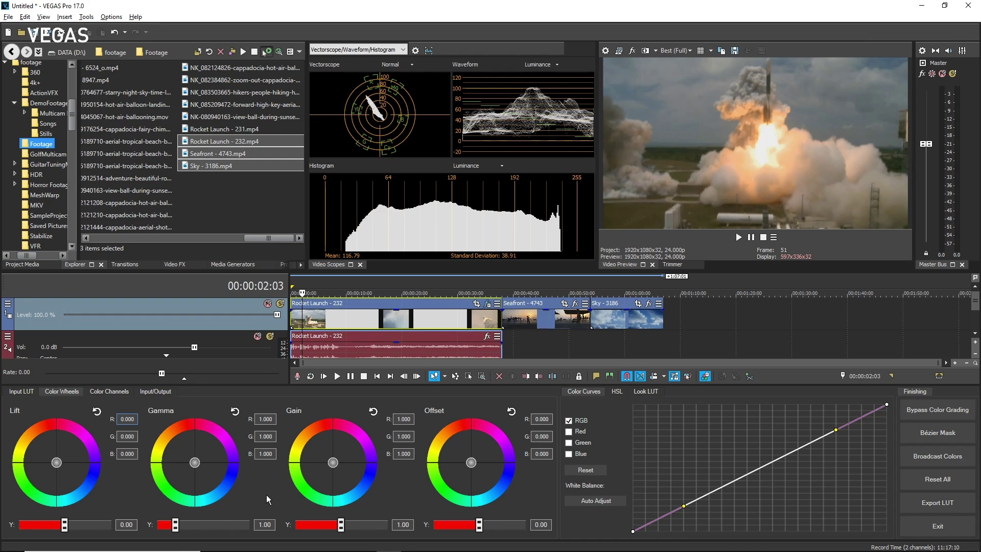
- Shift the Gamma wheel toward magenta (R 1.637, G 0.768, B 1.266) and the Gain wheel toward yellow-green (R 0.996, G 1.126, B 0.851)
left_click_drag(194, 462, 198, 458)
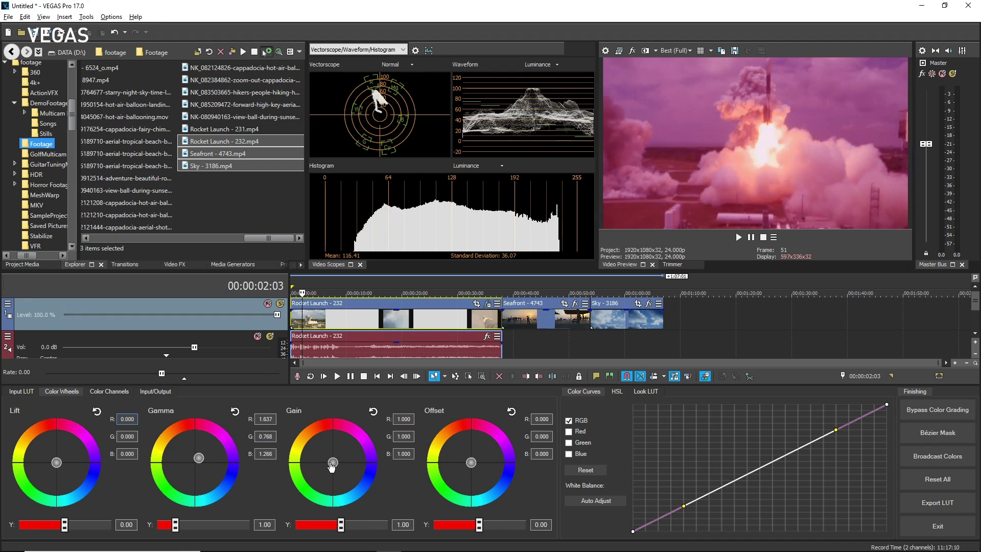
left_click_drag(329, 465, 327, 466)
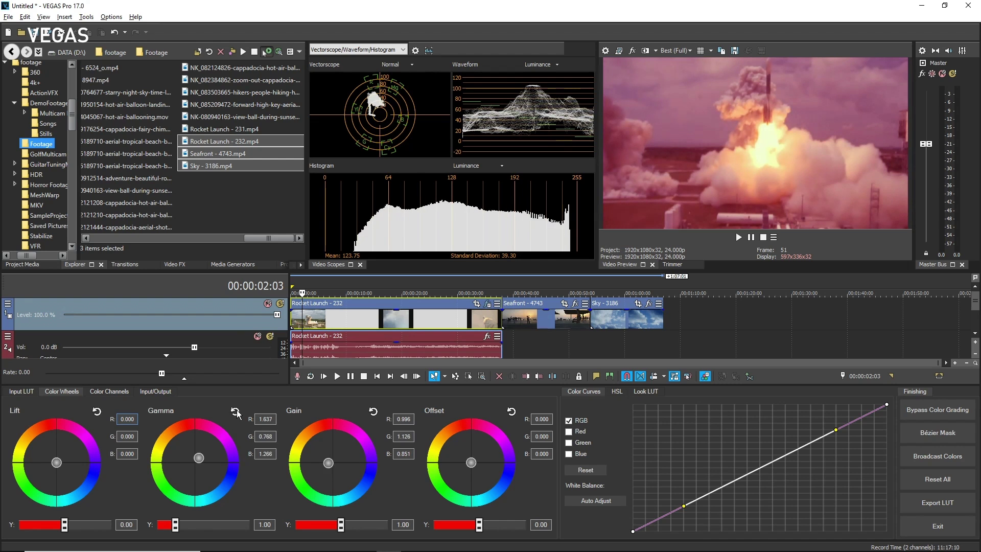
- Adjust individual color channels: Gain red to 1.07, Gamma blue to 1.75 and Lift green to about -0.2
left_click(105, 392)
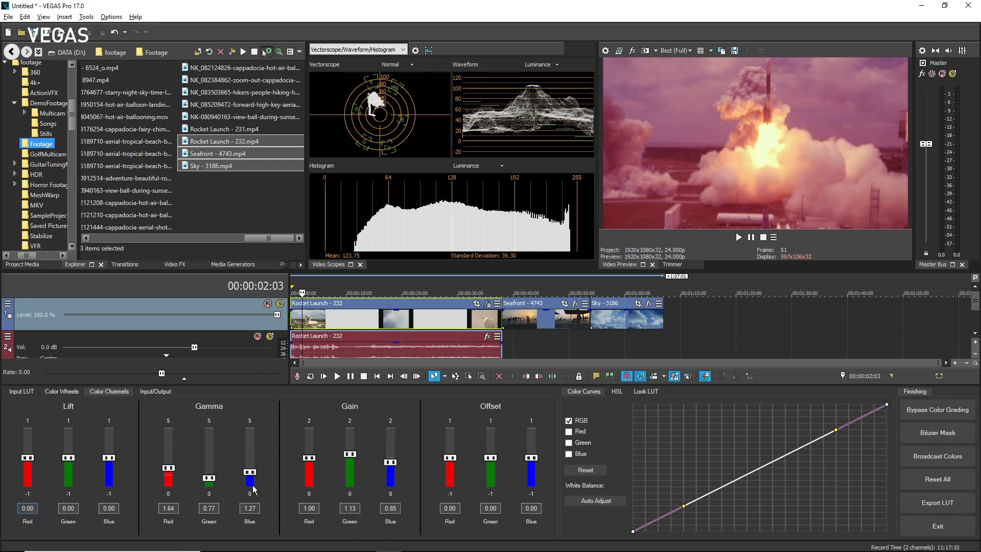
left_click_drag(310, 462, 308, 455)
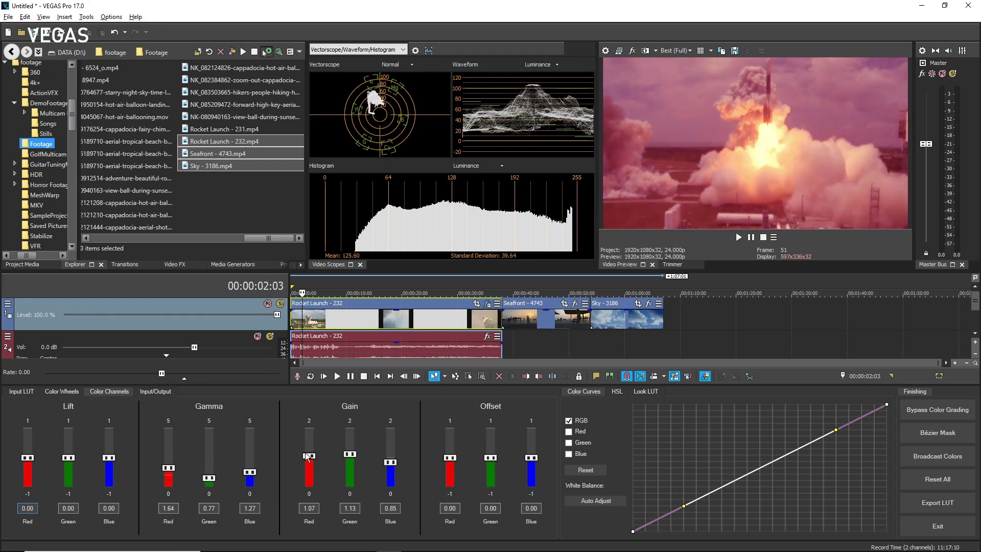
left_click_drag(253, 473, 253, 468)
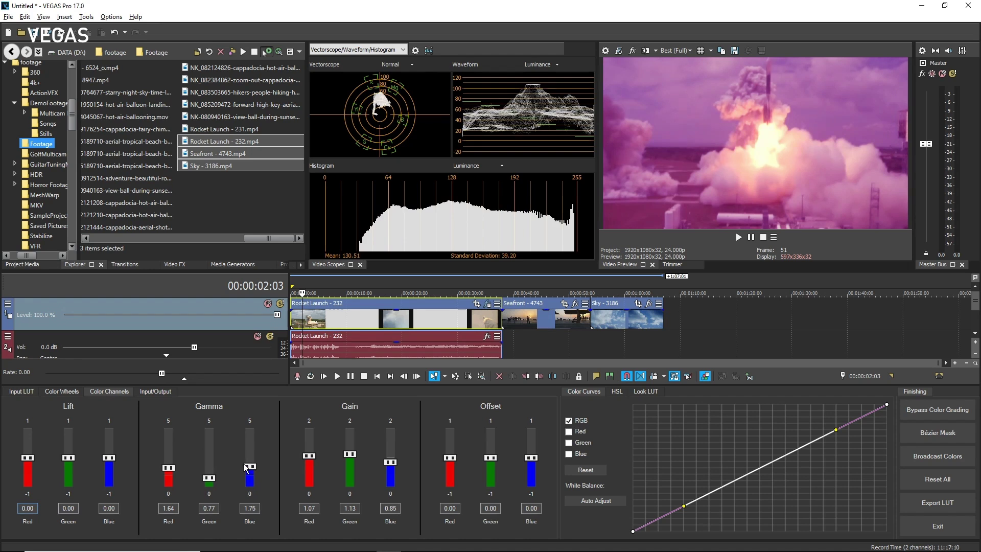
left_click_drag(71, 464, 71, 468)
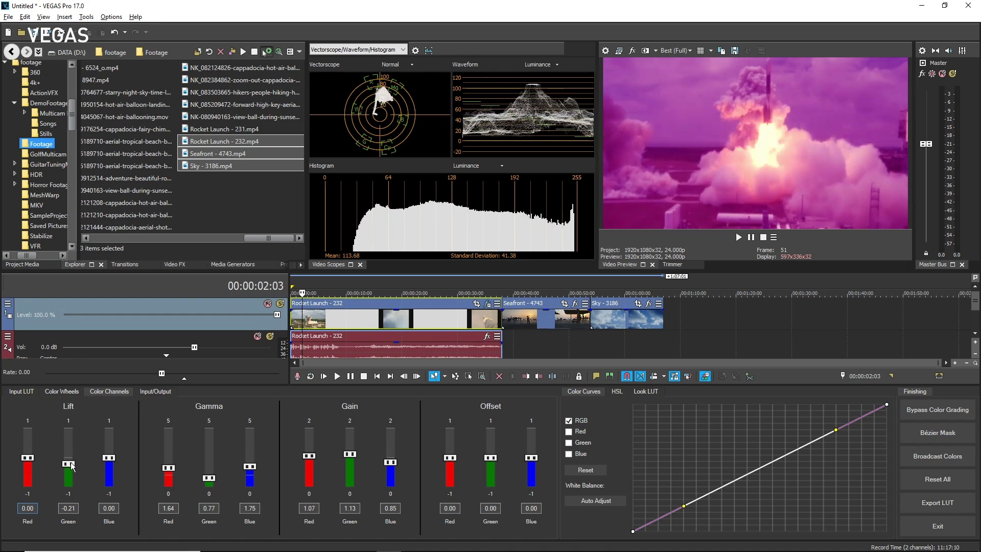
- Show the input/output level controls and bend the RGB color curve into an S-shape using its shadow and highlight handles
left_click(146, 394)
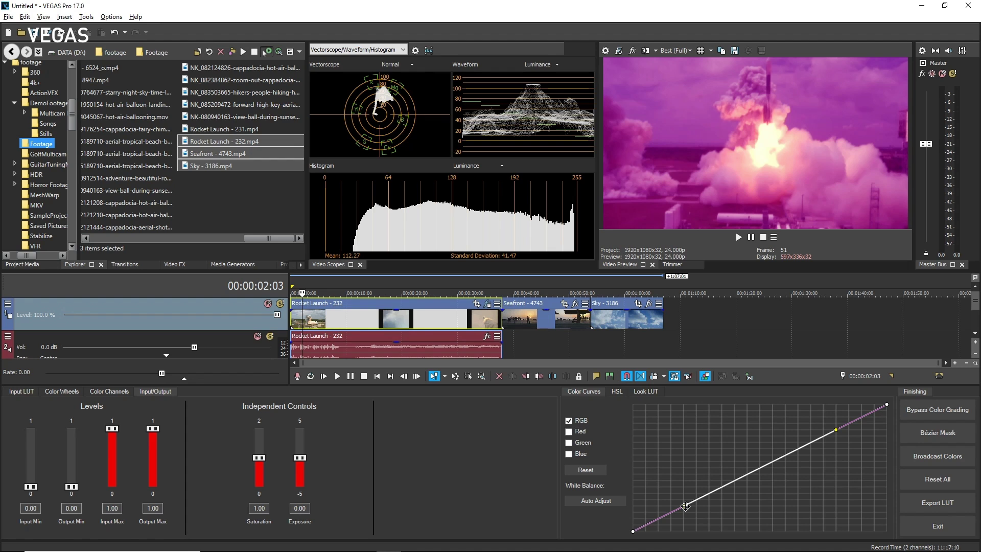
left_click_drag(683, 504, 698, 539)
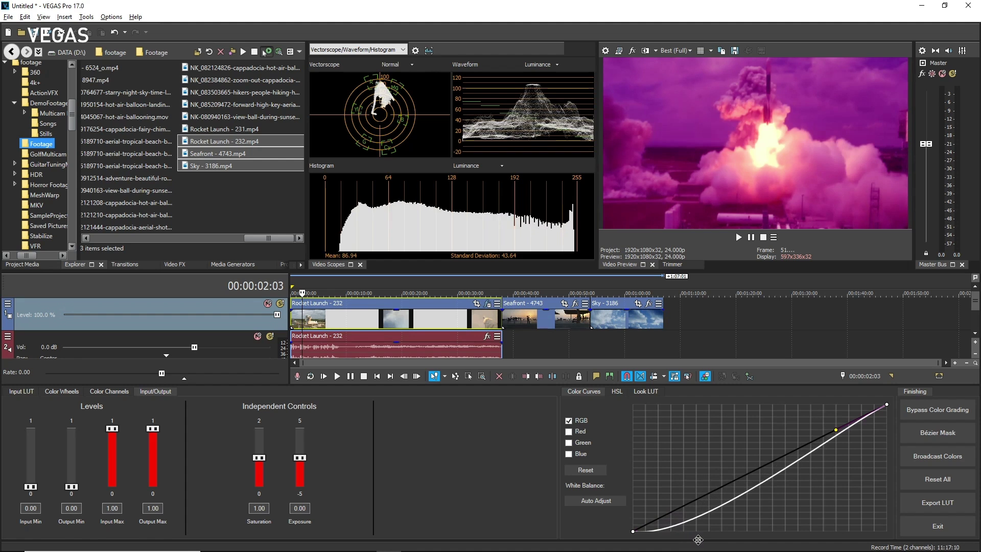
left_click_drag(836, 430, 808, 399)
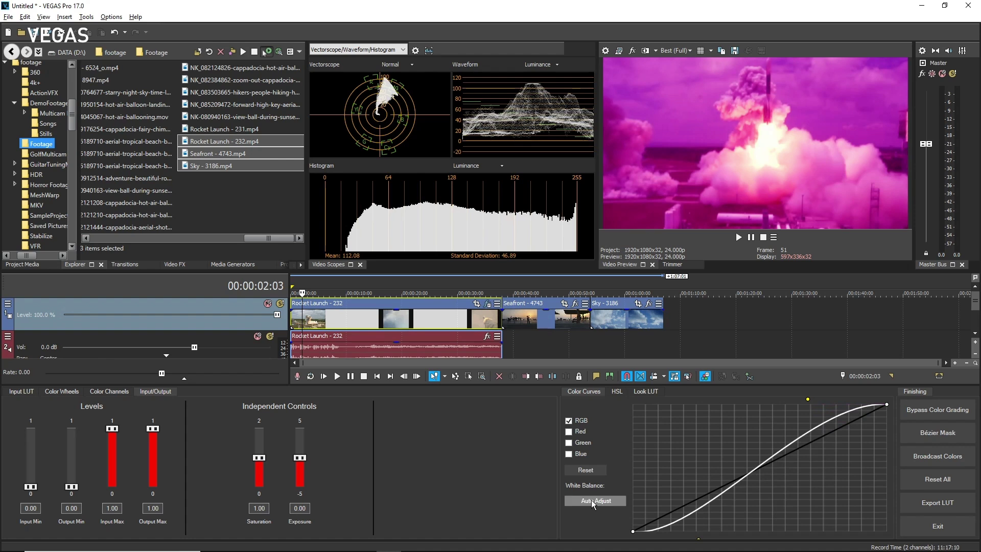
- Add a point at the middle of the RGB color curve, raise it slightly and tilt its tangent handle downward
left_click(751, 471)
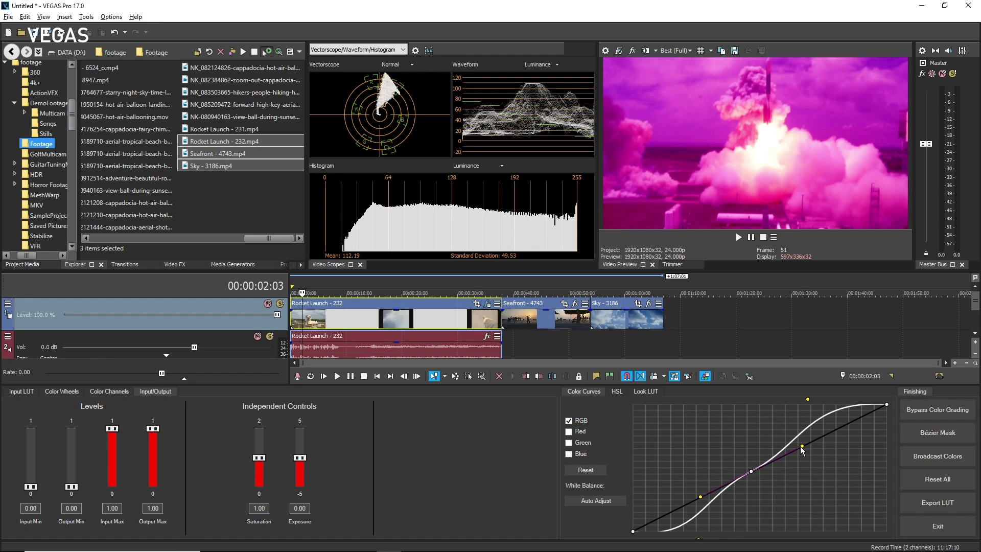
left_click_drag(751, 471, 749, 458)
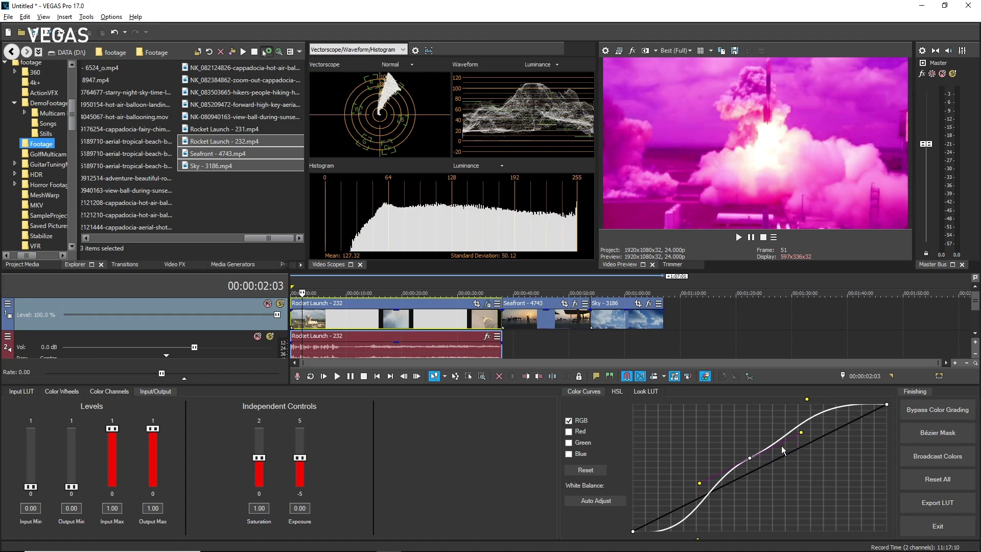
left_click_drag(799, 433, 792, 465)
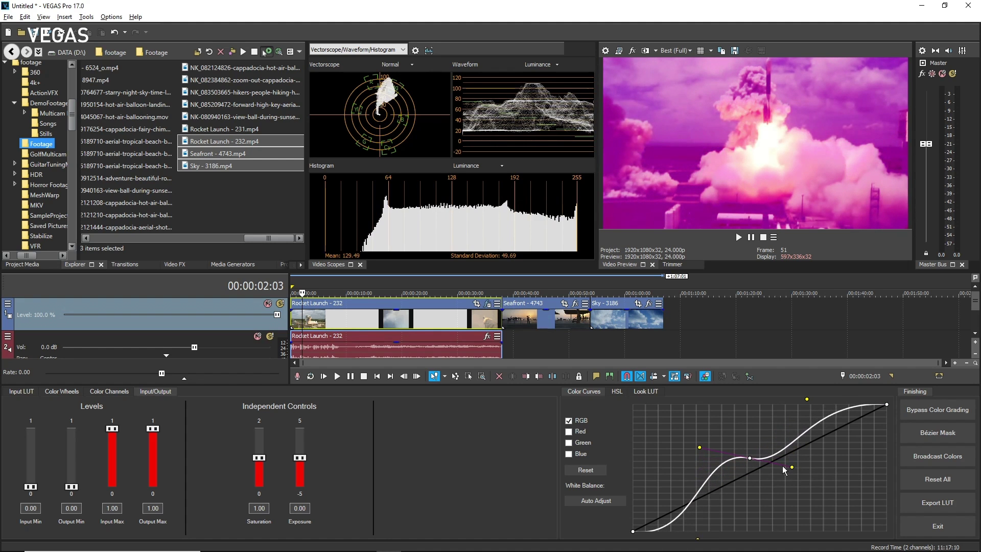
- Unlock the tangents of the RGB curve's middle point, pull its shadow-side handle down, and delete the point
right_click(749, 458)
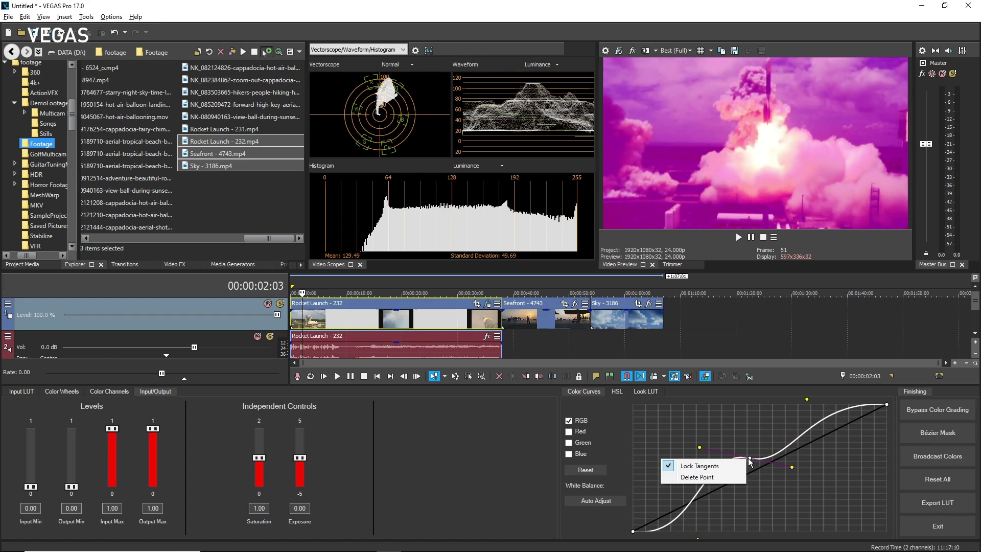
left_click(711, 465)
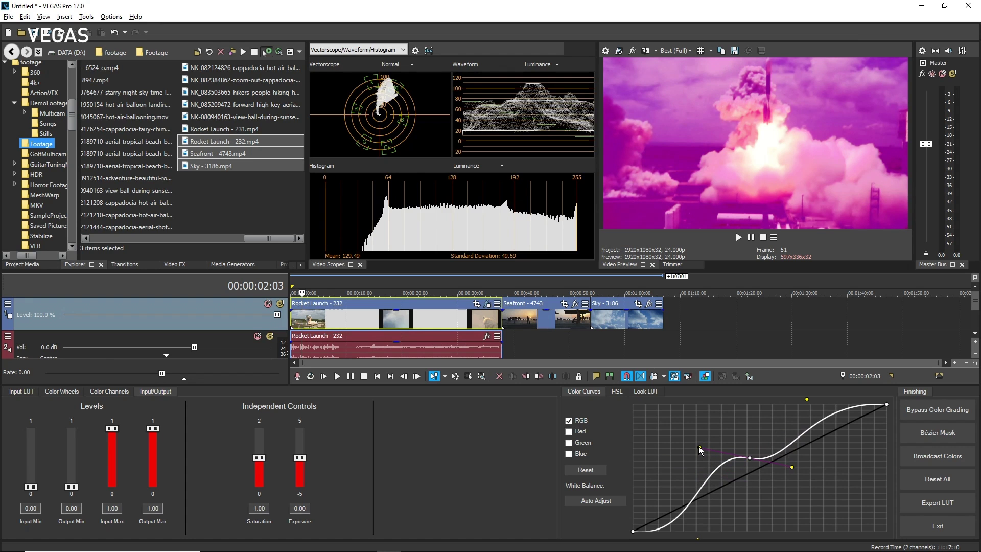
left_click_drag(699, 447, 706, 491)
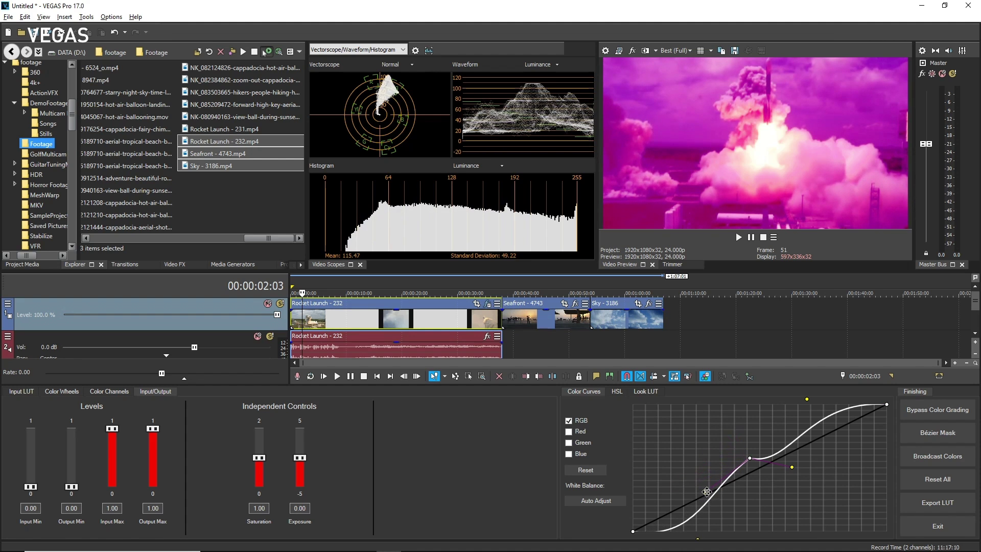
right_click(748, 457)
left_click(707, 473)
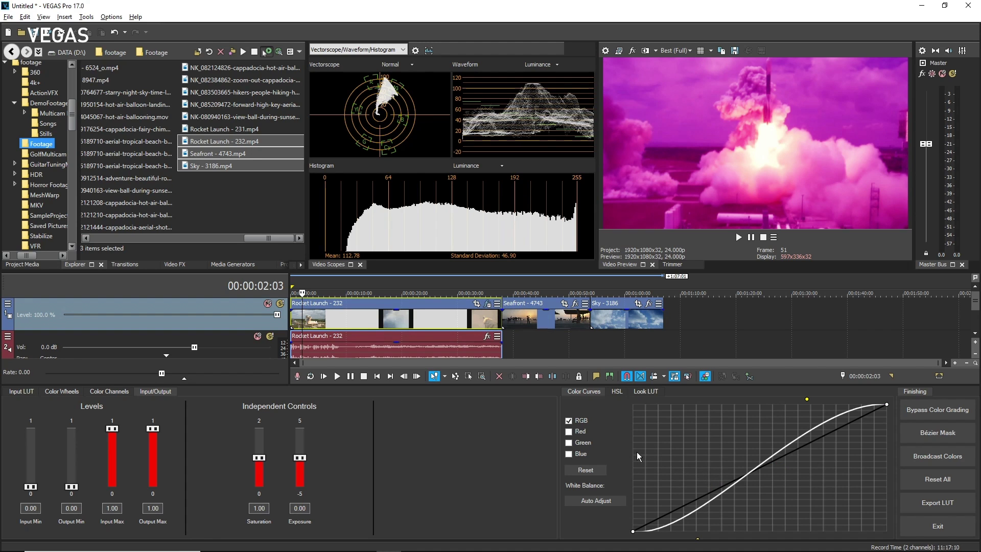
- Reset the RGB color curve and display the red, green and blue channel curves instead of RGB
left_click(568, 431)
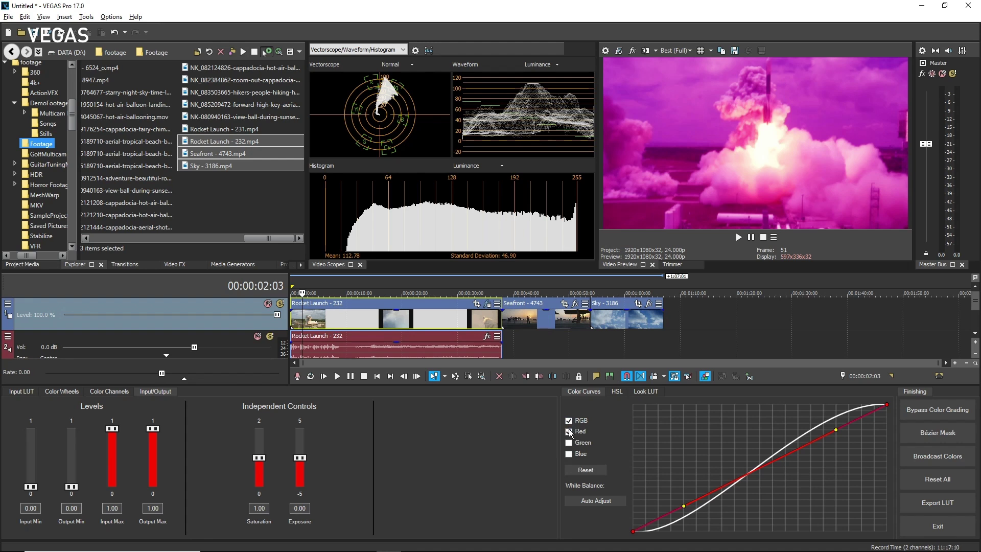
left_click(584, 470)
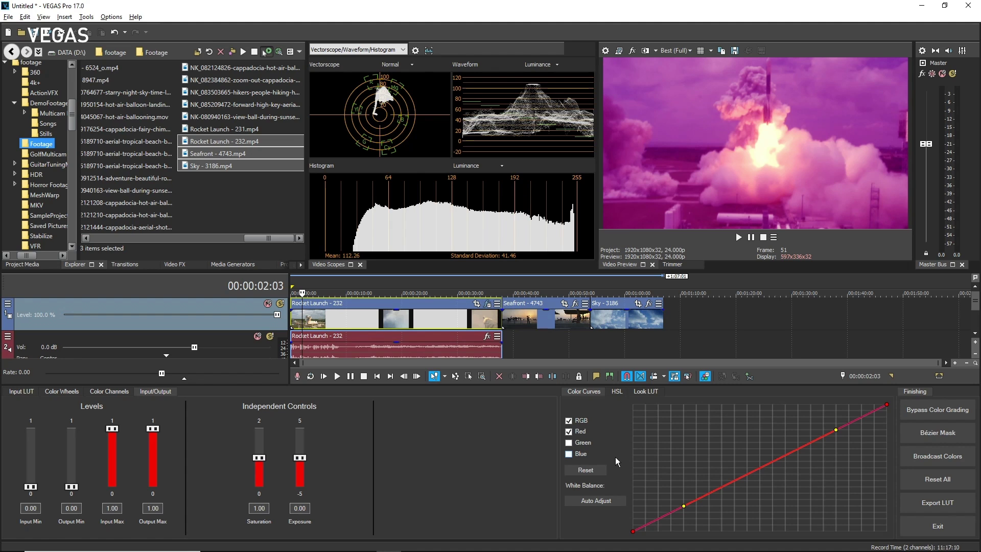
left_click(590, 500)
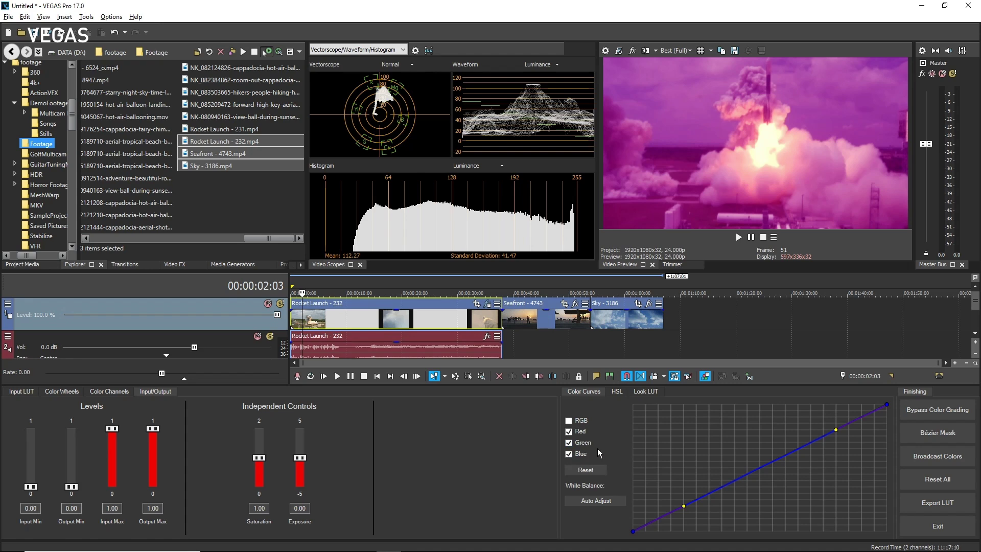
- Look over the HSL hue, saturation and luminance sliders and the Look LUT settings
left_click(617, 392)
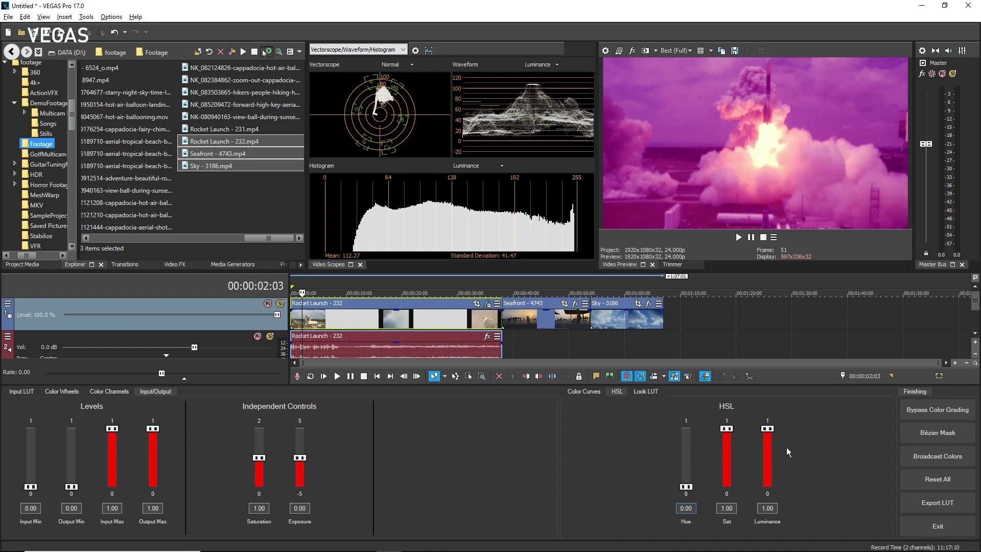
left_click_drag(726, 429, 724, 409)
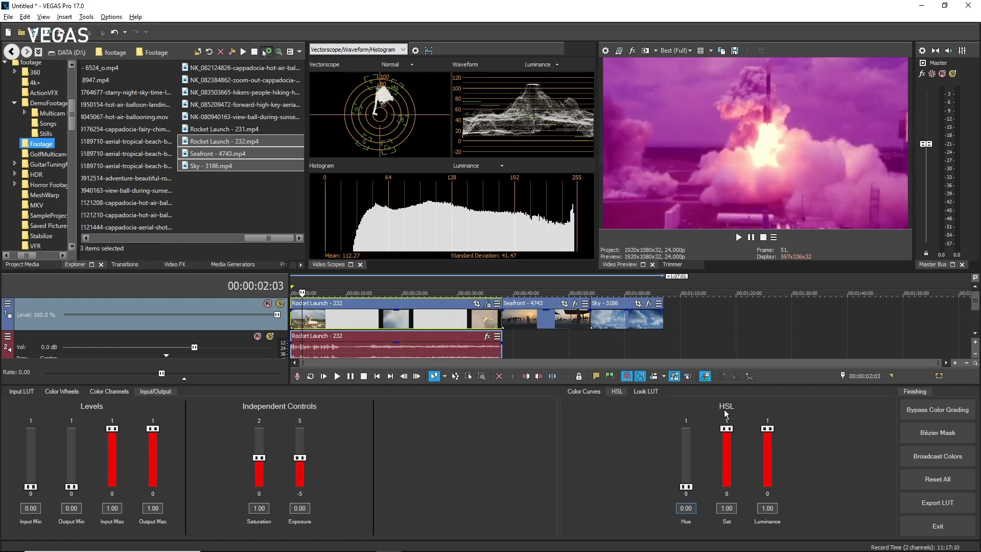
left_click(641, 392)
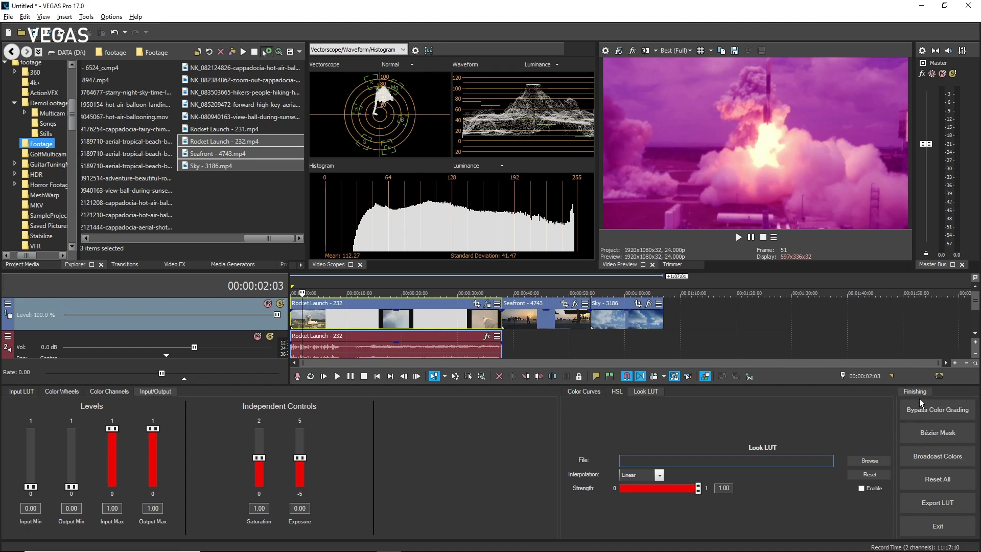
- Bypass and reapply the color grading twice to compare the Rocket Launch clip before and after
left_click(936, 412)
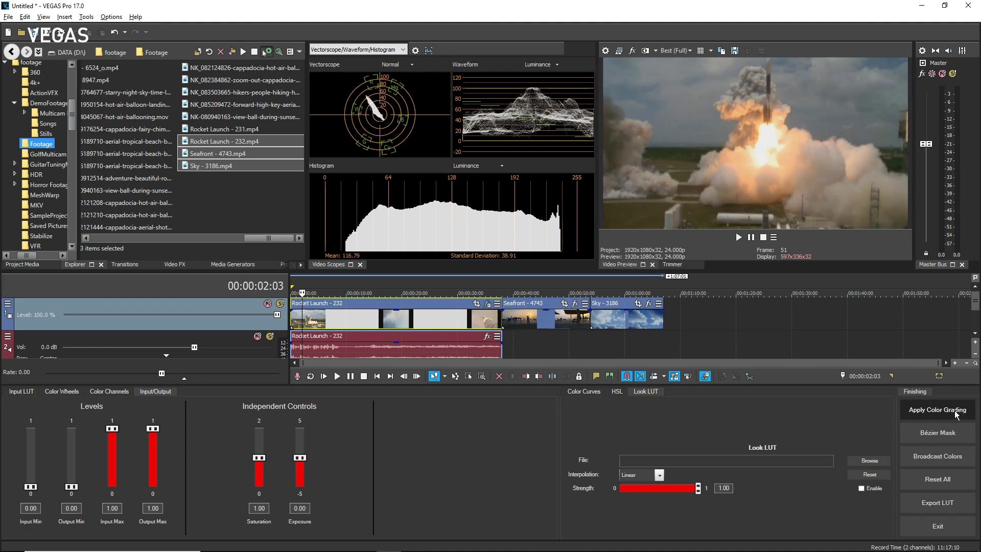
left_click(936, 410)
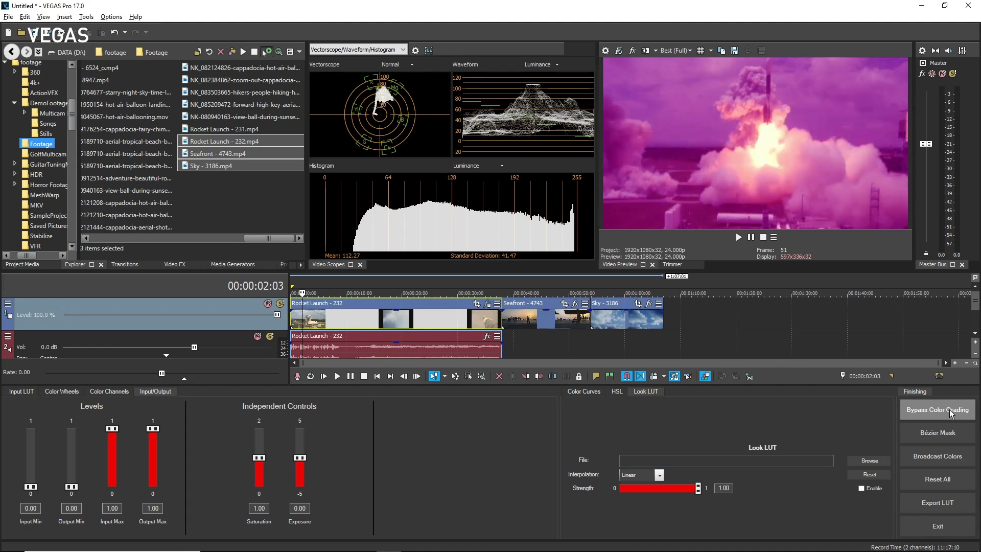
left_click(952, 412)
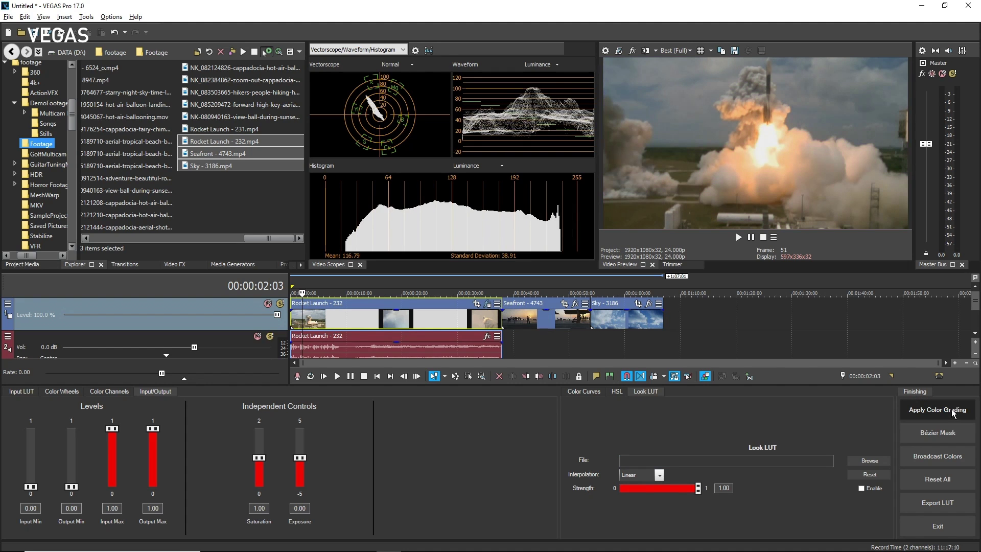
left_click(952, 413)
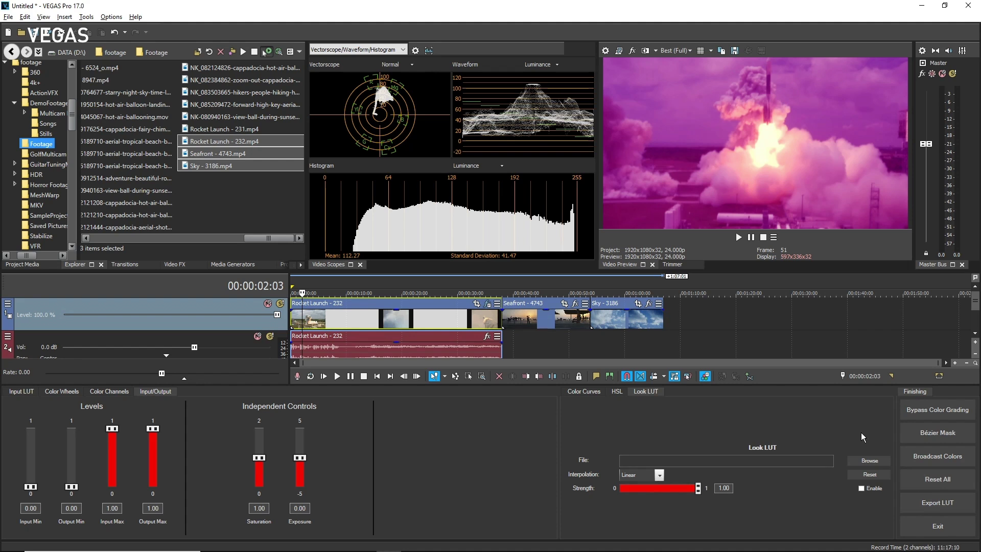
- Exit the color grading workspace and reopen it for the Rocket Launch clip
left_click(941, 528)
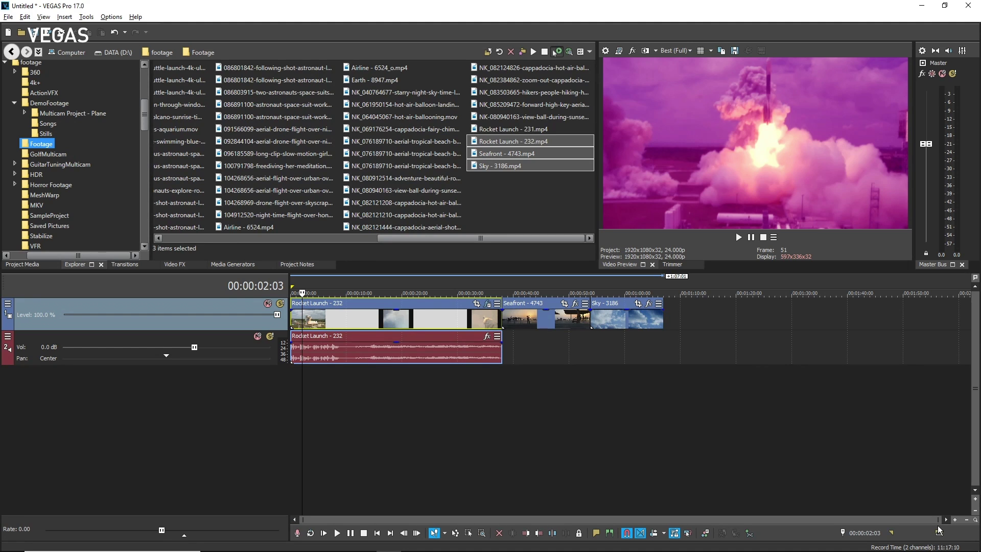
left_click(705, 533)
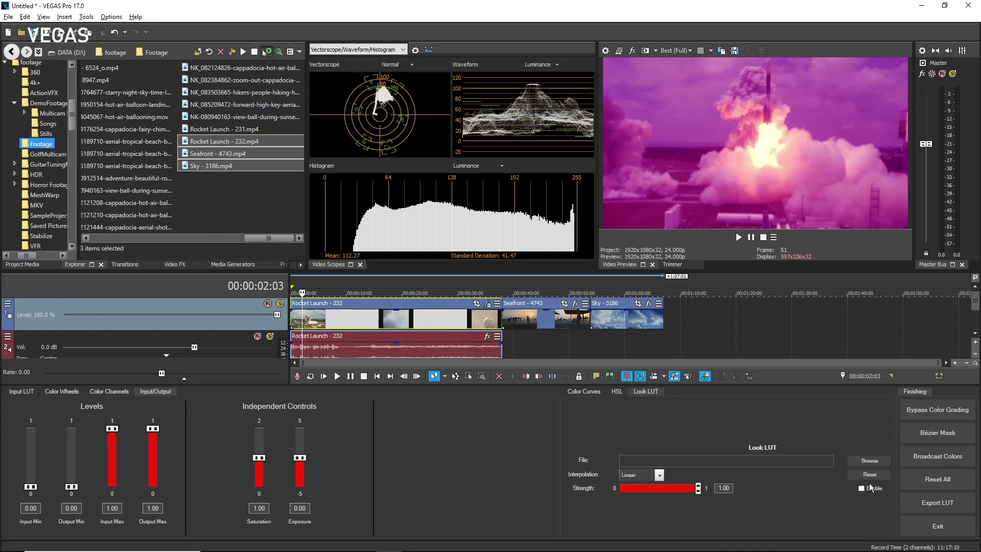
- Add a Bézier mask to the Rocket Launch clip and show the Mask 1 settings
left_click(943, 432)
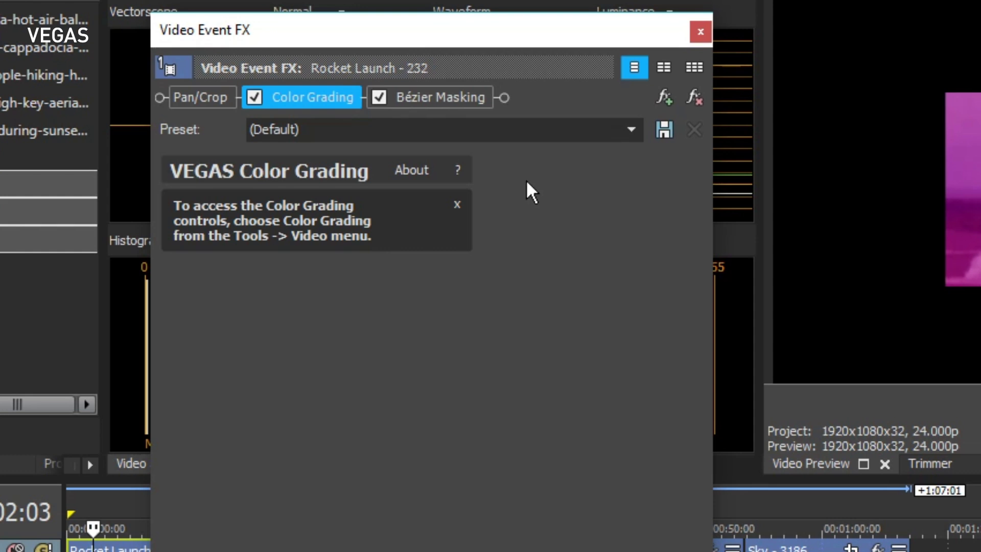
left_click(427, 94)
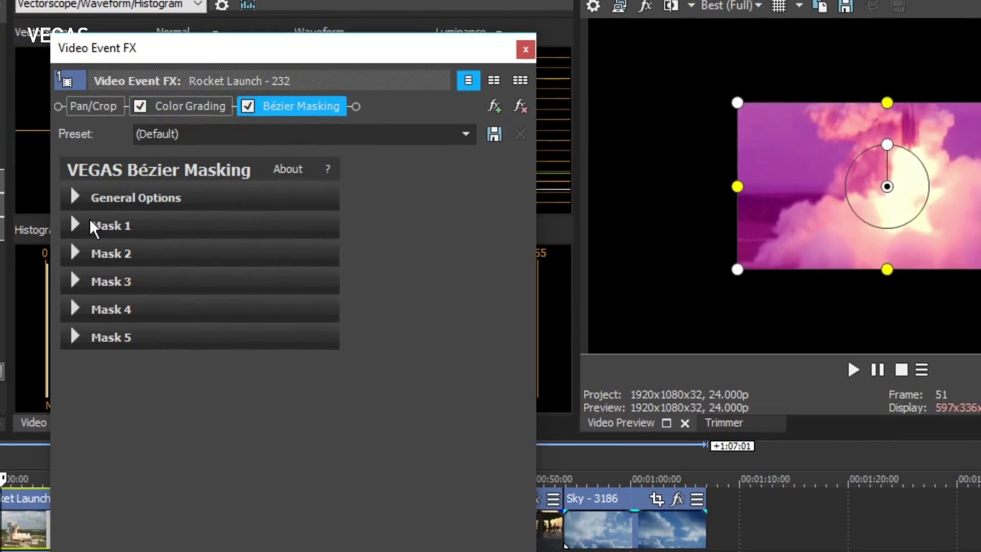
left_click(75, 225)
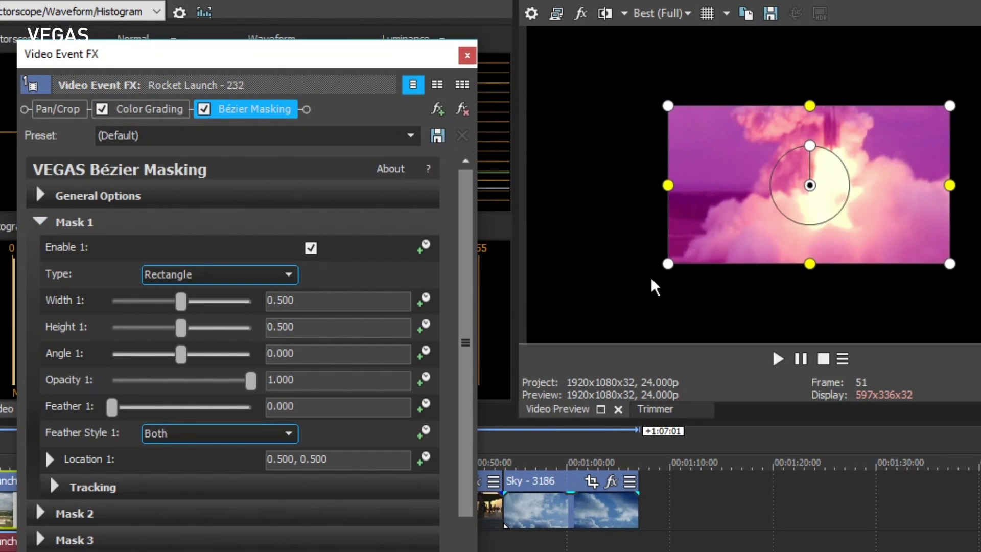
- Shrink the Mask 1 rectangle to 0.328 by 0.328, move it to 0.523, 0.673 and enable Mask FX
left_click_drag(668, 264, 717, 237)
left_click_drag(762, 203, 775, 148)
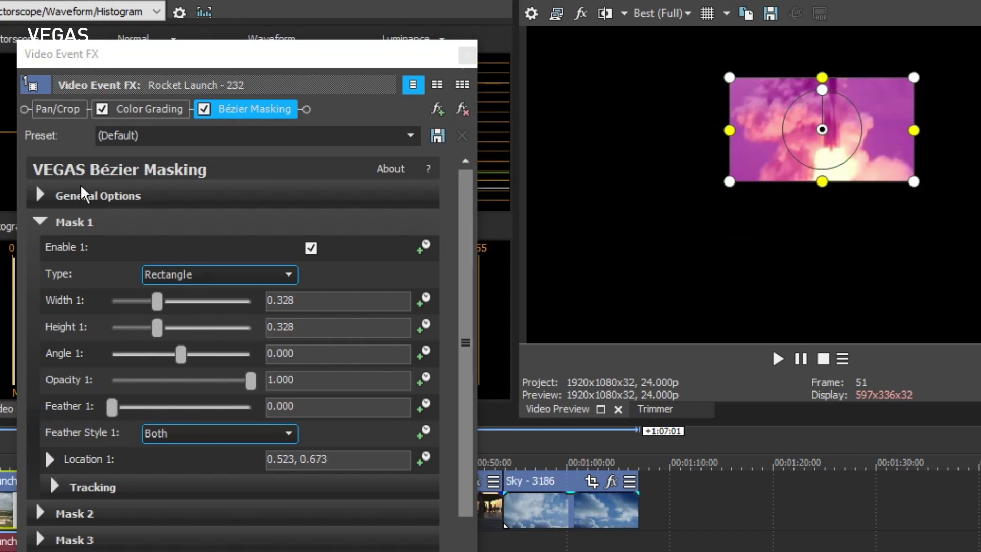
left_click(35, 192)
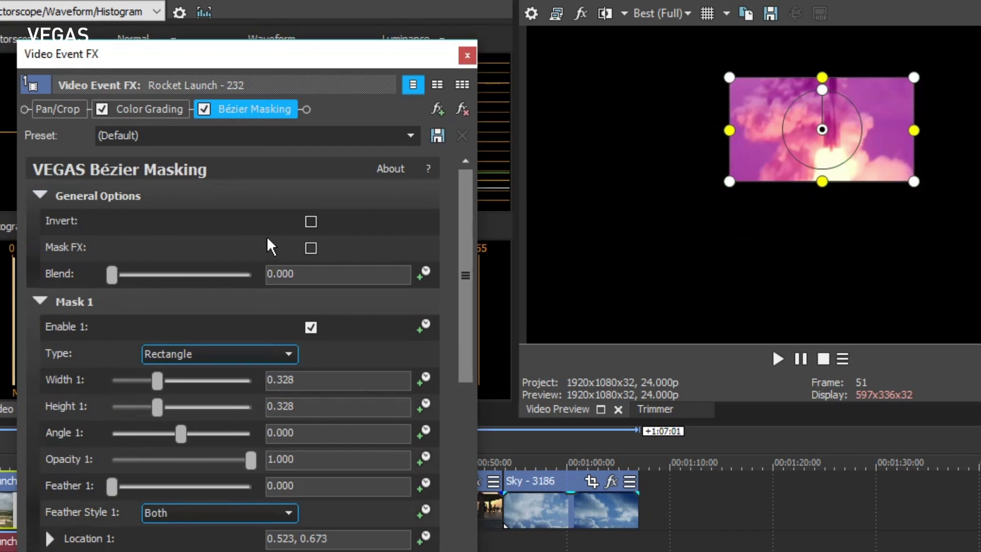
left_click(311, 249)
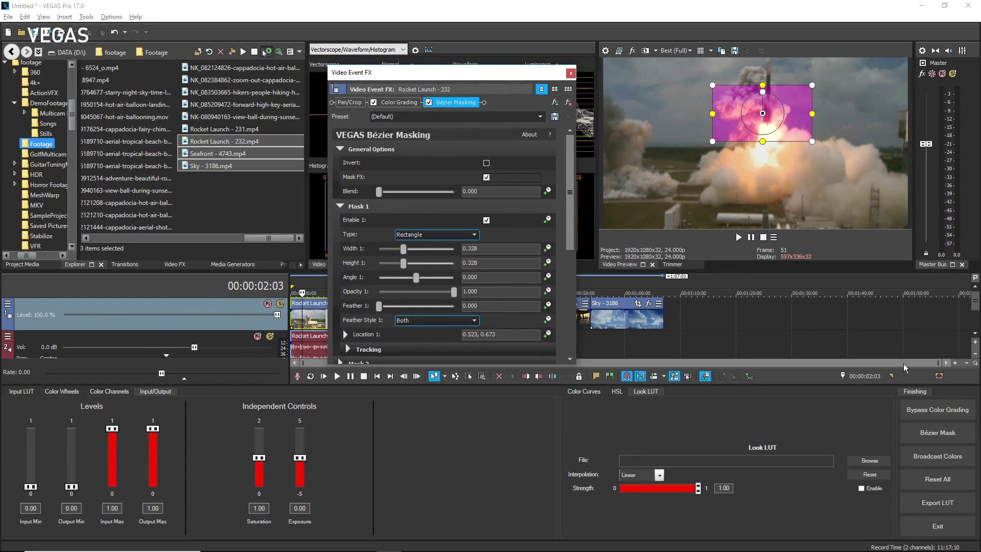
- Add the Broadcast Colors effect to the Rocket Launch clip, toggle its Studio RGB (16 to 235) option and close the effects window
left_click(945, 460)
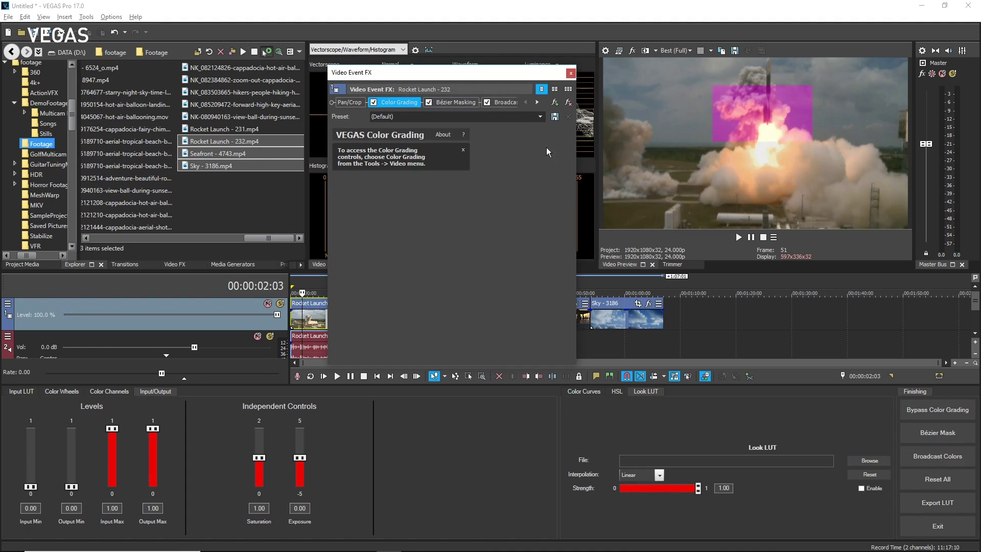
left_click(537, 103)
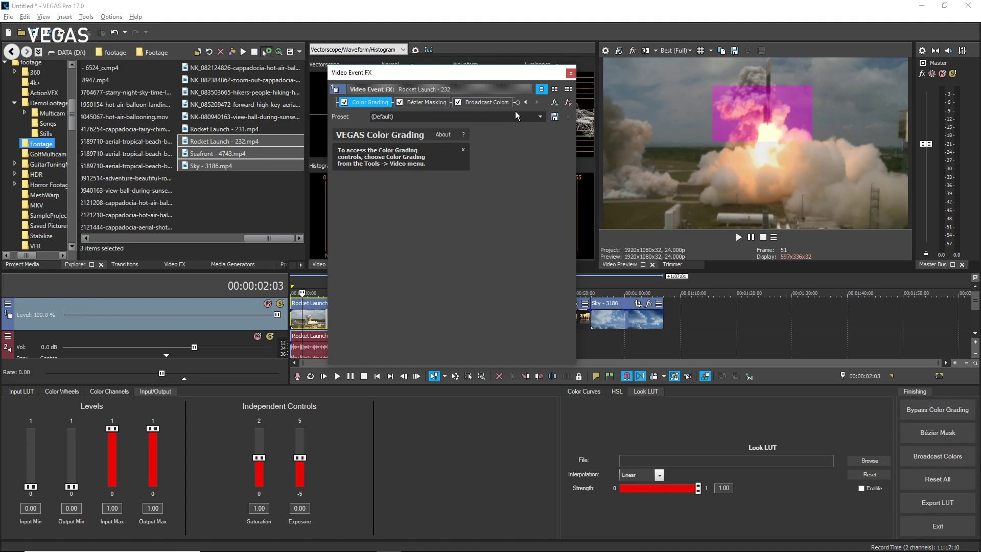
left_click(488, 101)
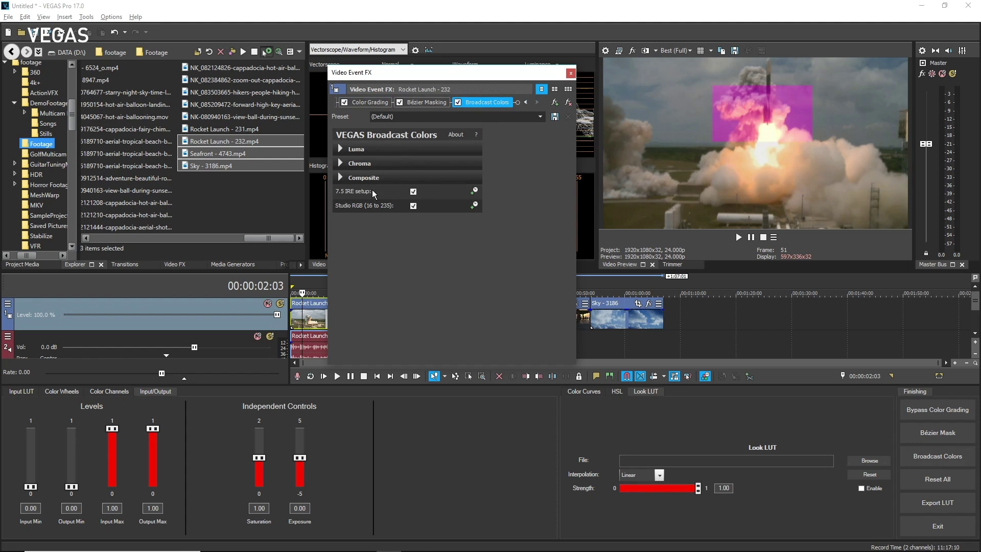
left_click(413, 204)
left_click(570, 73)
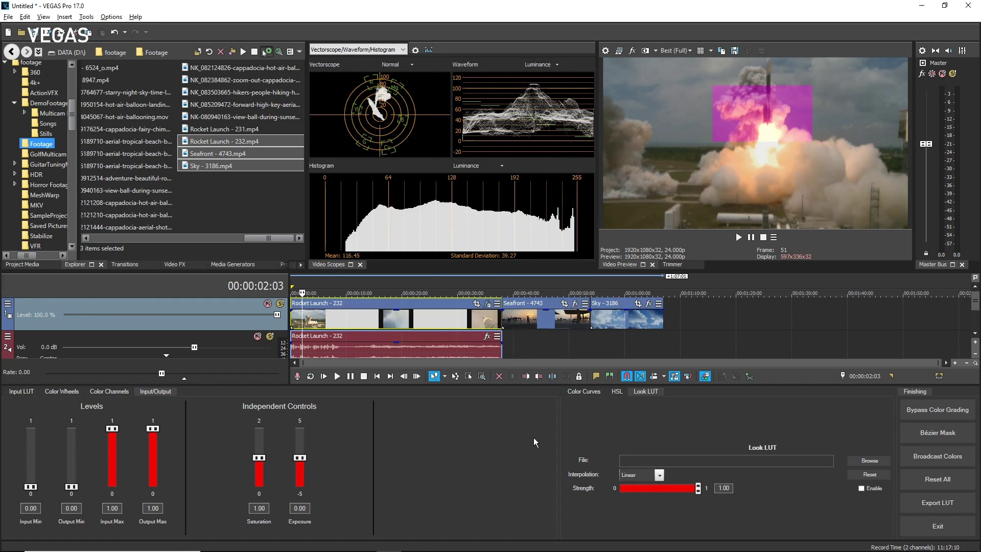
- Select the Seafront clip and push its Gamma wheel strongly toward orange (R 4.993, G 1.951, B 0.000)
left_click(63, 392)
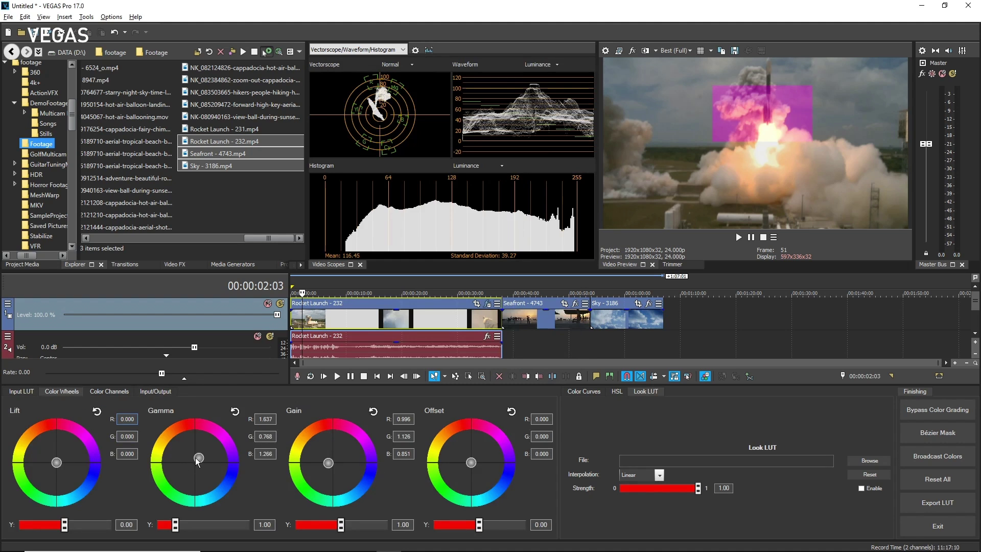
left_click(535, 320)
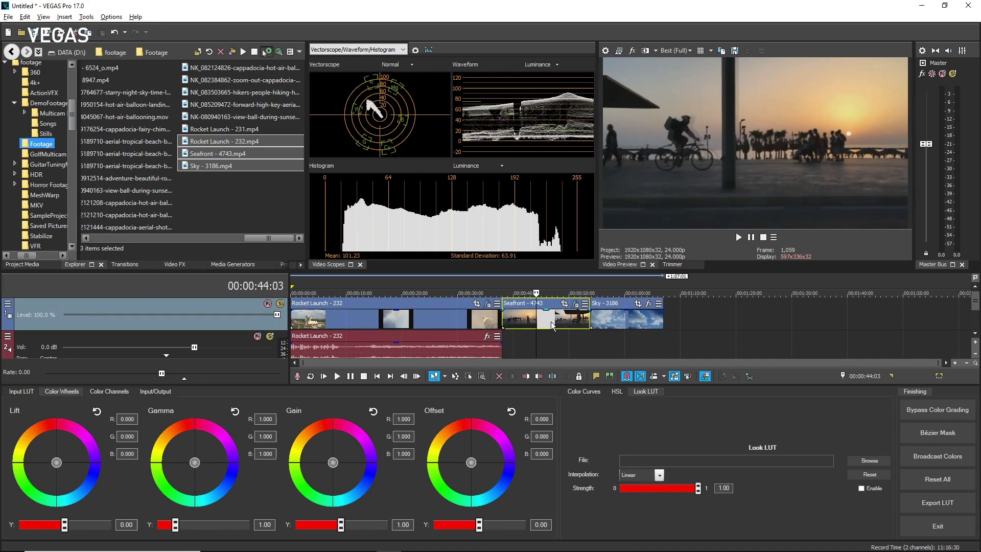
left_click_drag(188, 457, 136, 426)
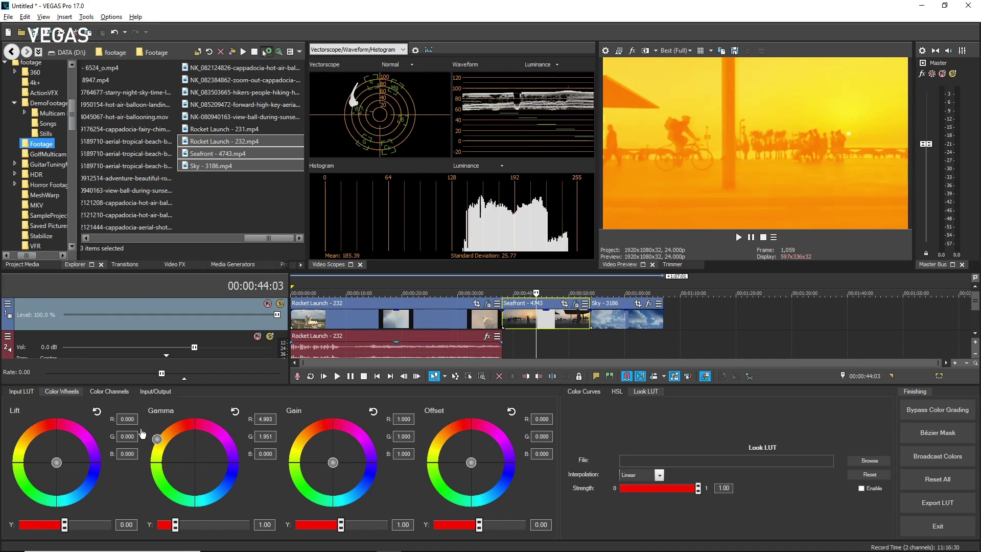
- Select the Rocket Launch and Seafront clips in turn, plus an empty timeline spot, to compare how the grading controls follow the selection
left_click(415, 319)
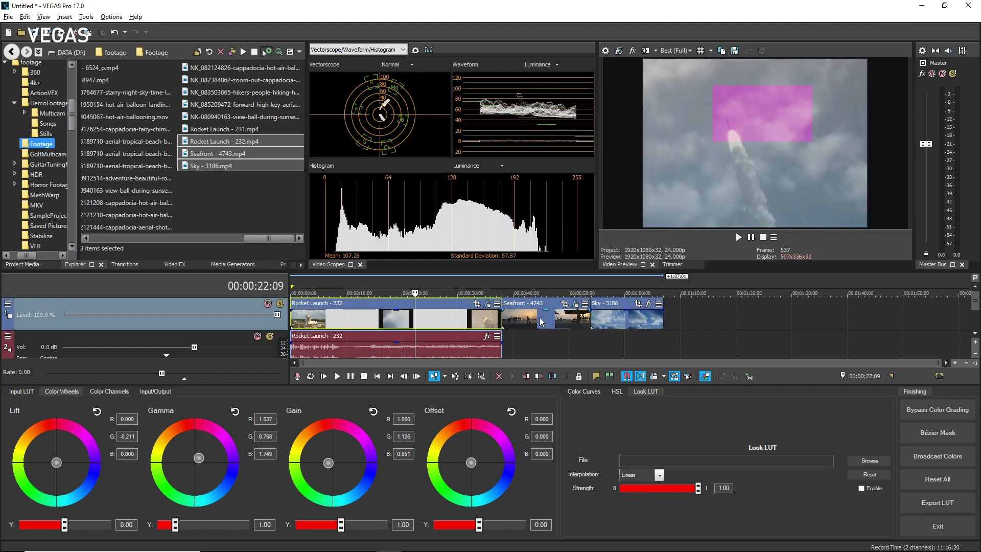
left_click(539, 317)
left_click(434, 318)
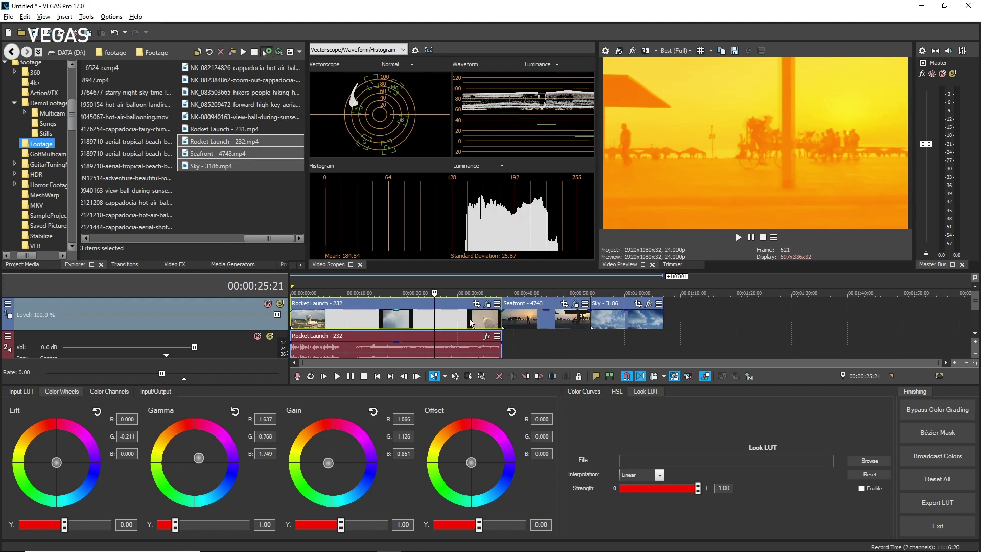
left_click(534, 318)
left_click(693, 328)
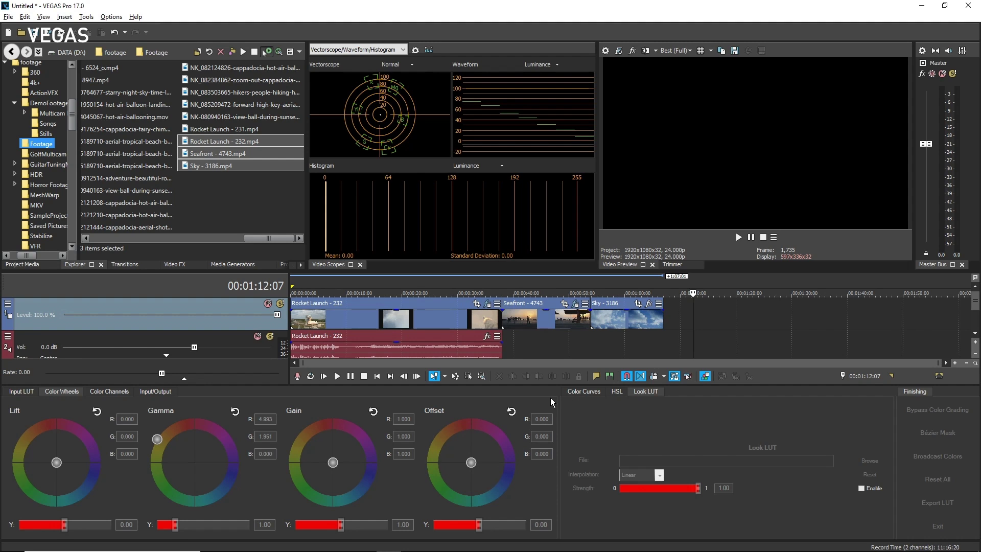
- Reselect the Seafront clip and exit the color grading workspace
left_click(558, 316)
left_click(939, 522)
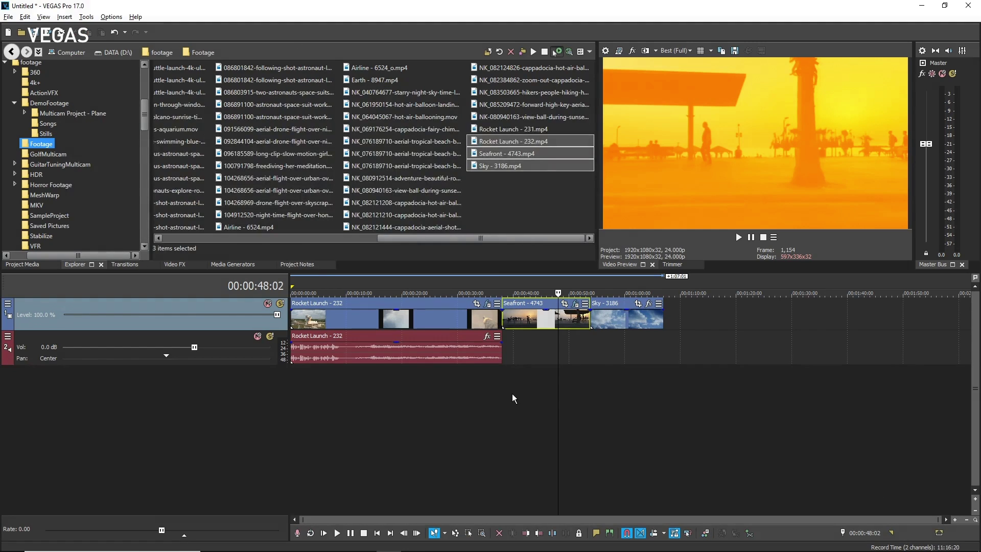